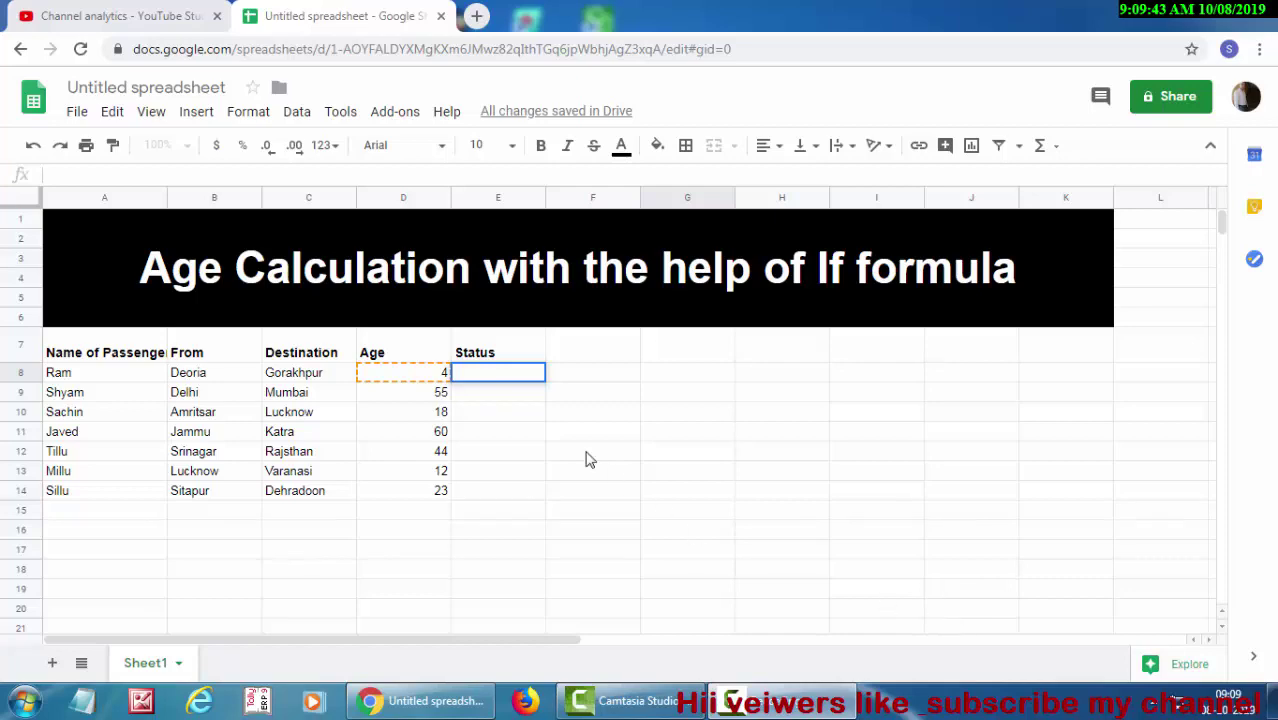
# In Ram's Status cell E8, begin the formula =if(D8<=5,"Child", for the next test.
pyautogui.click(510, 455)
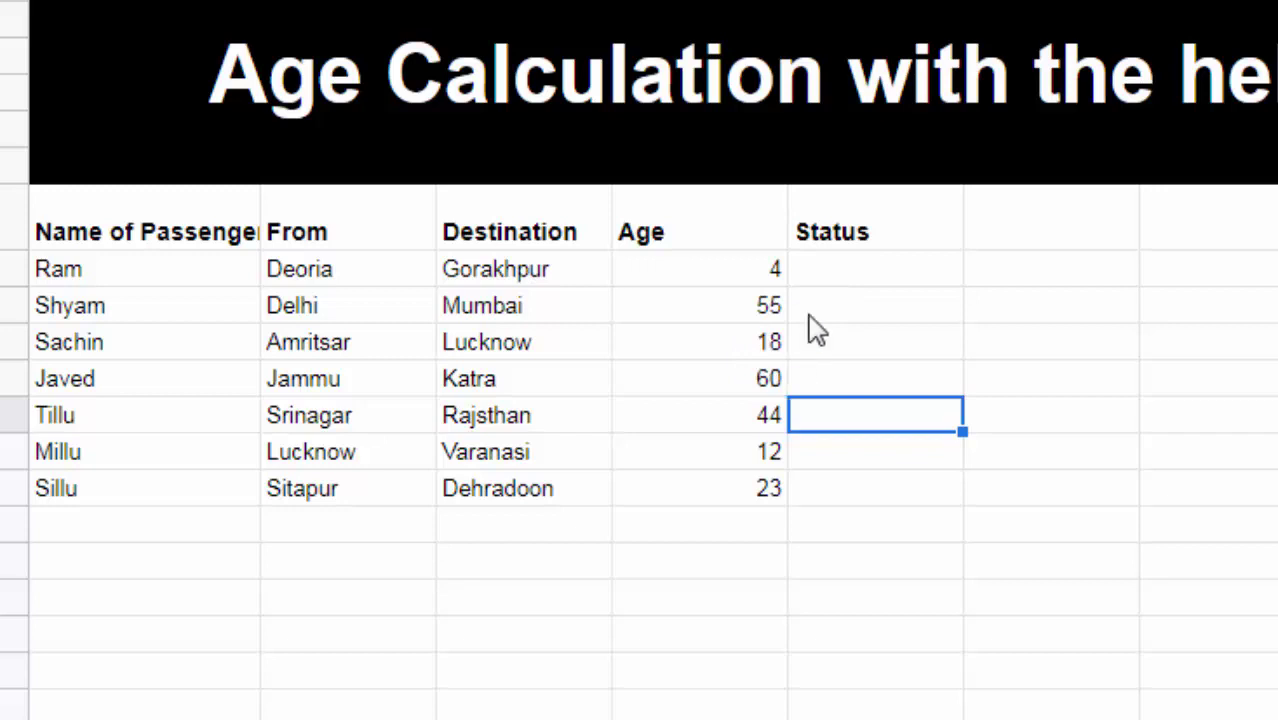
pyautogui.click(863, 280)
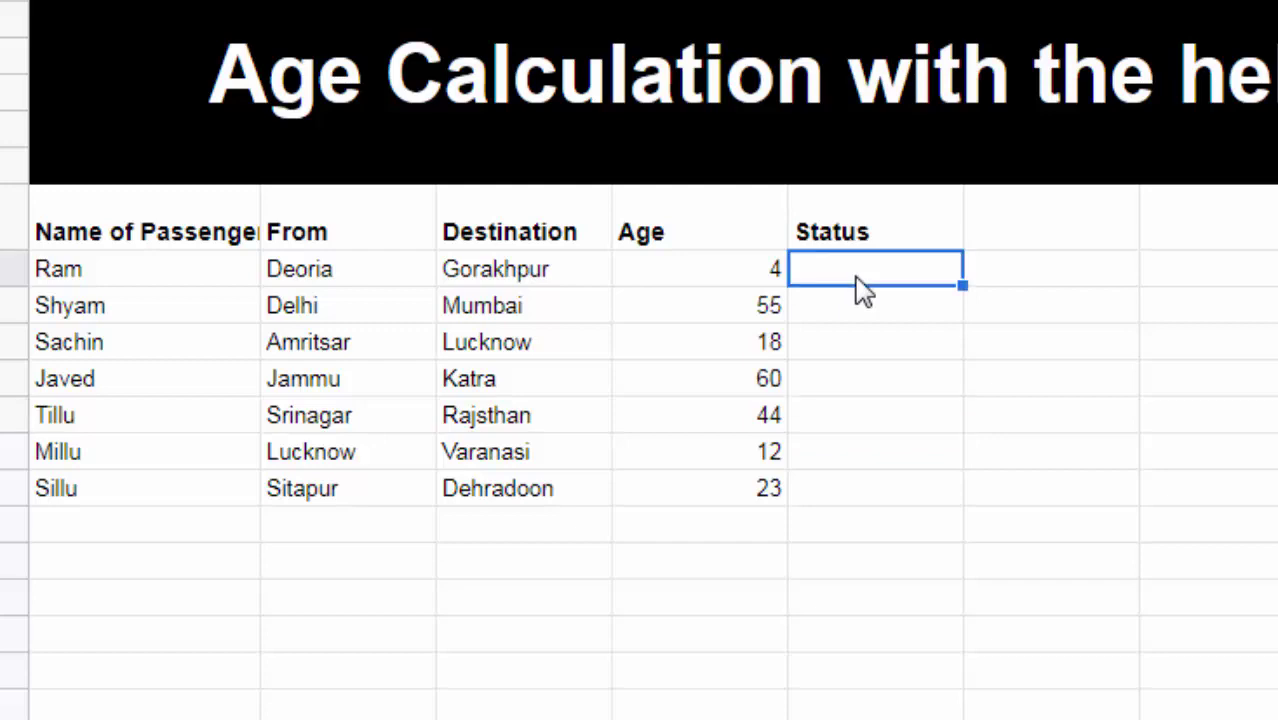
pyautogui.write('=if')
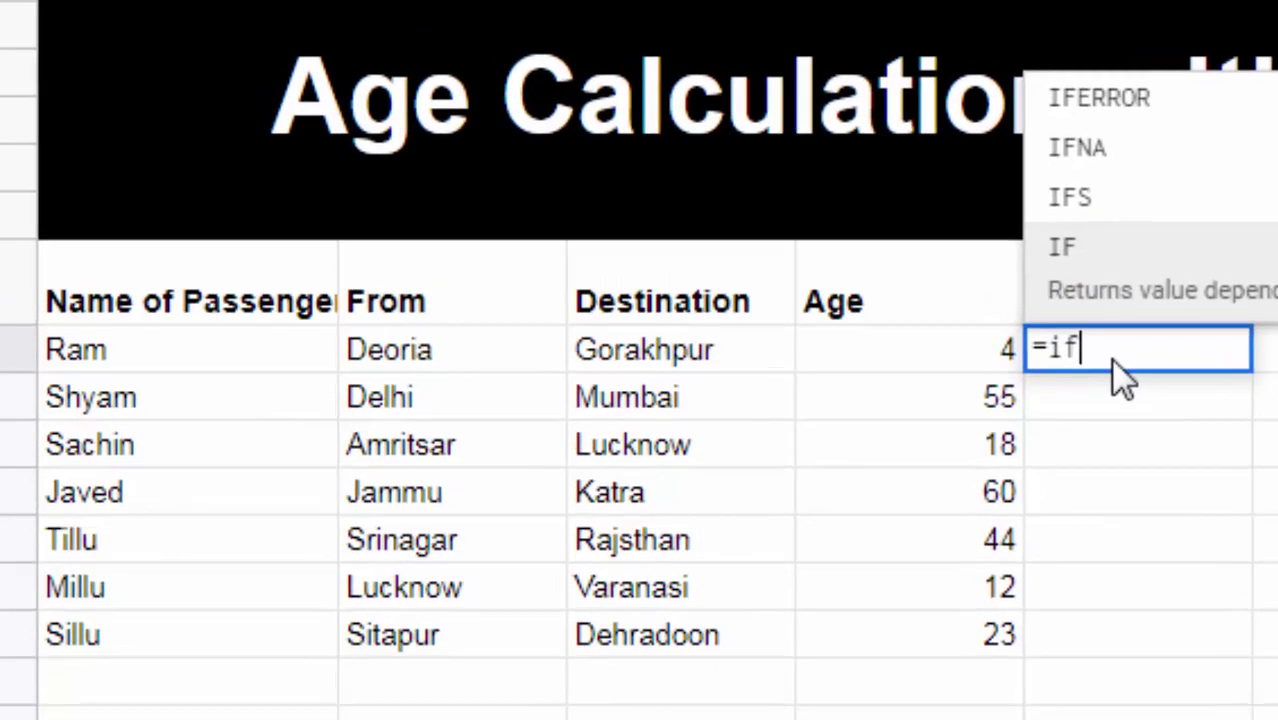
pyautogui.write('(')
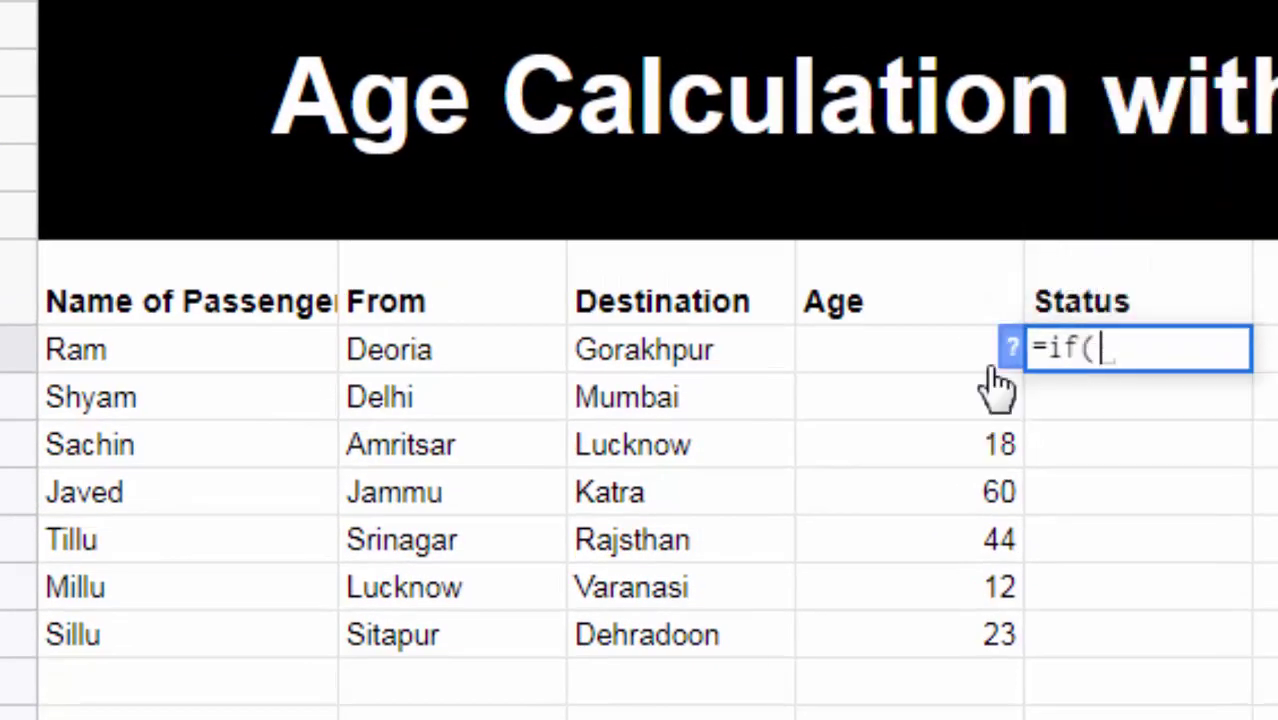
pyautogui.click(912, 344)
pyautogui.write('<')
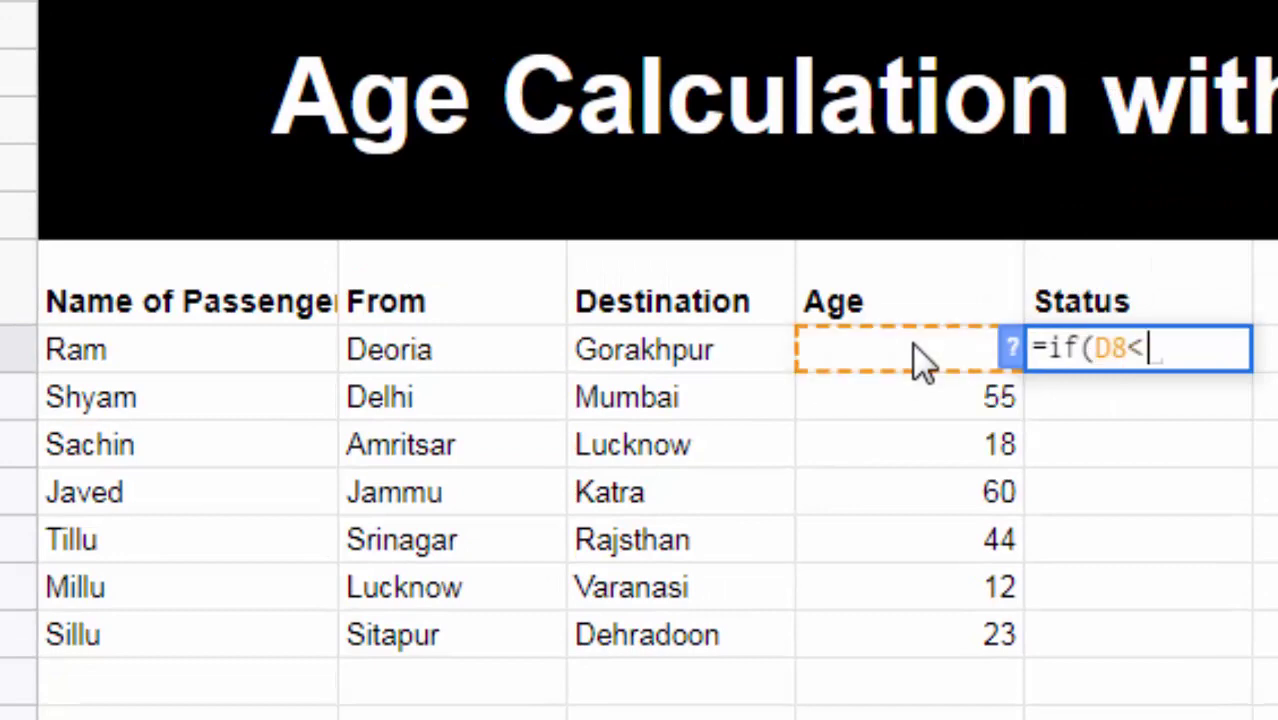
pyautogui.write('=')
pyautogui.write('5,"')
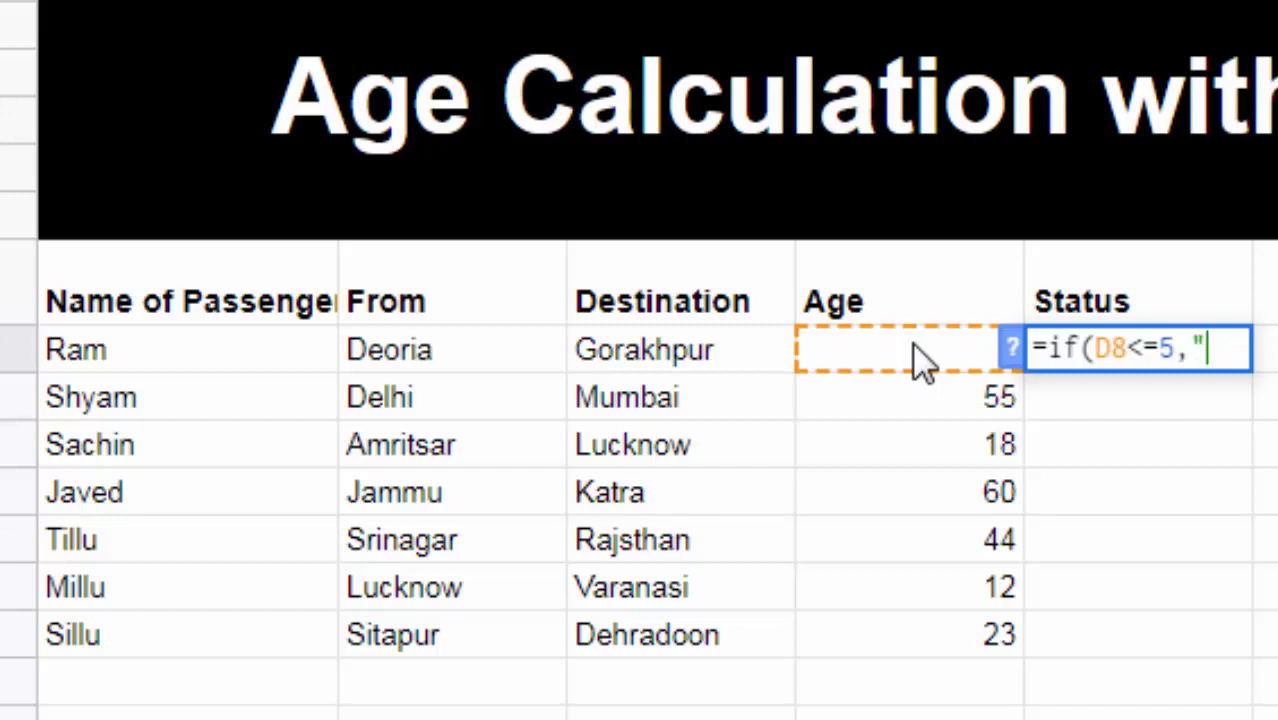
pyautogui.write('Ch')
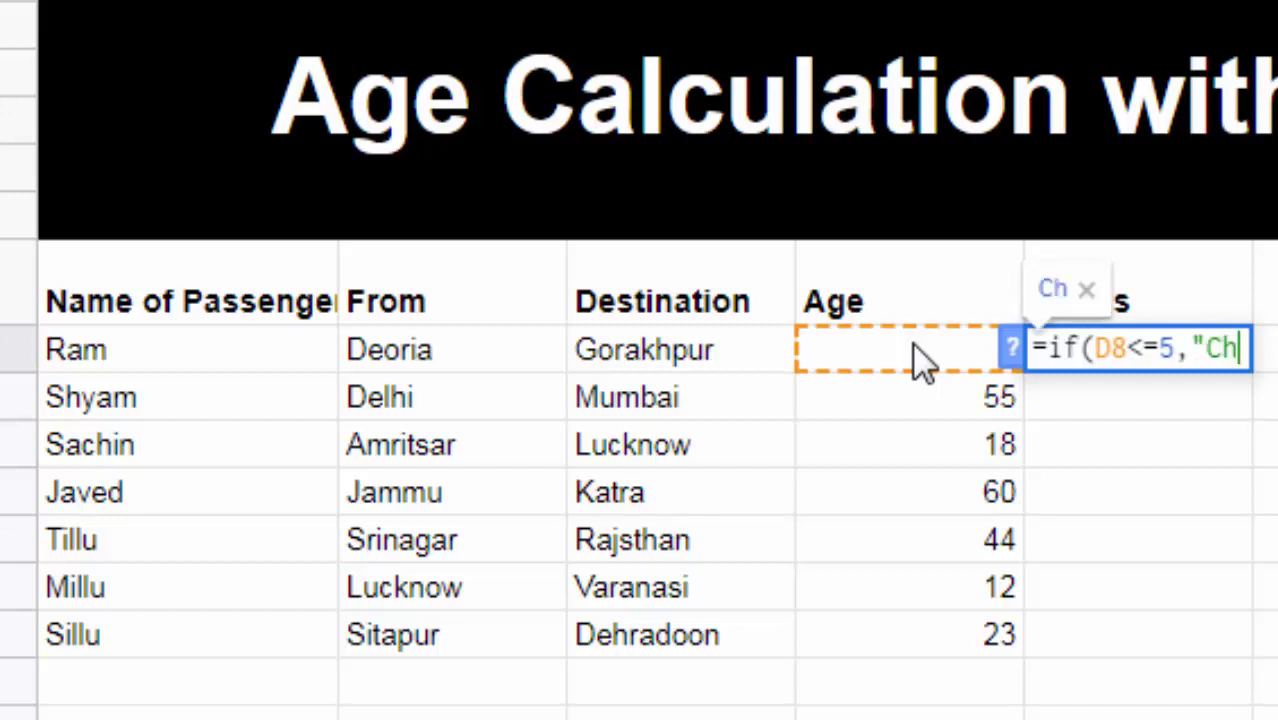
pyautogui.write('ild')
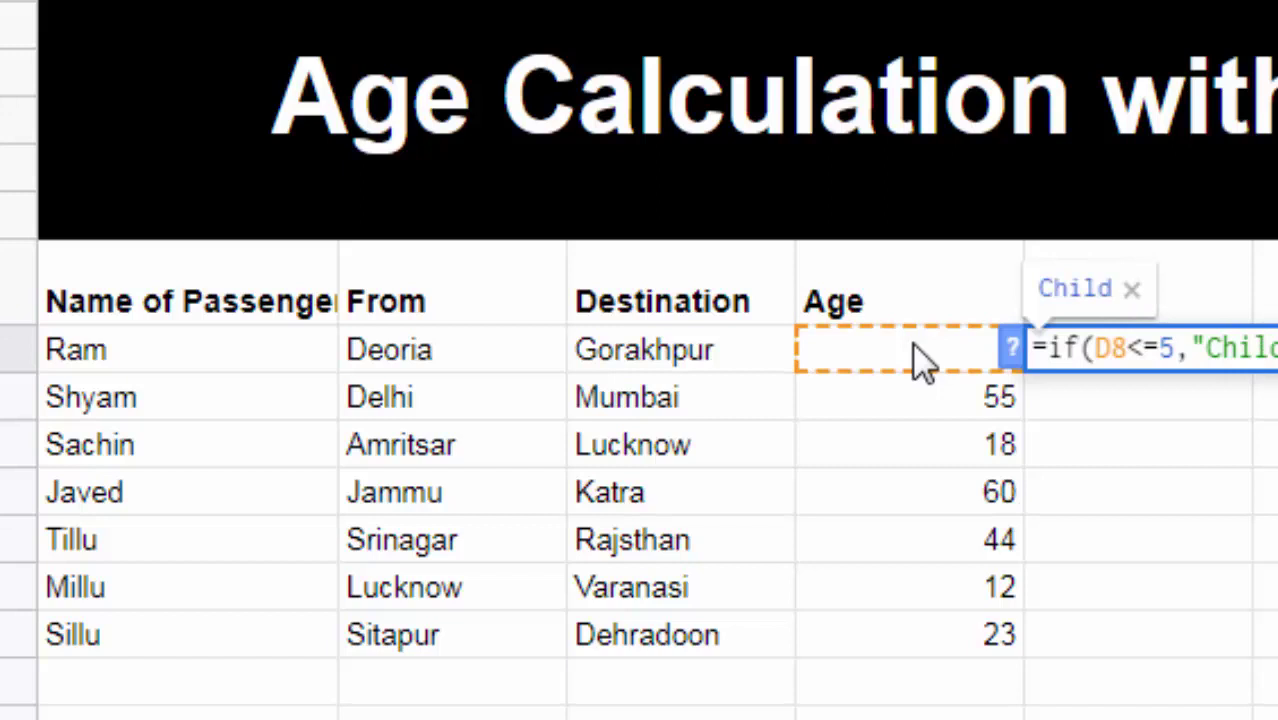
pyautogui.write('"')
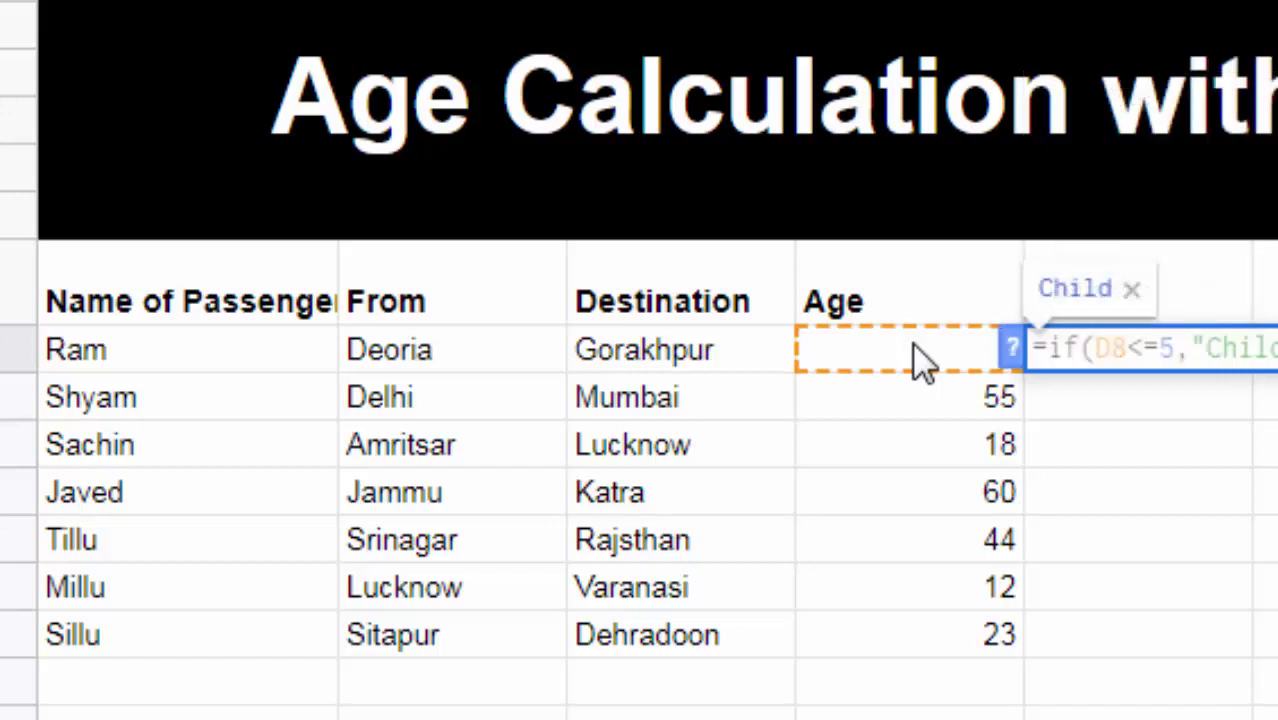
pyautogui.click(901, 336)
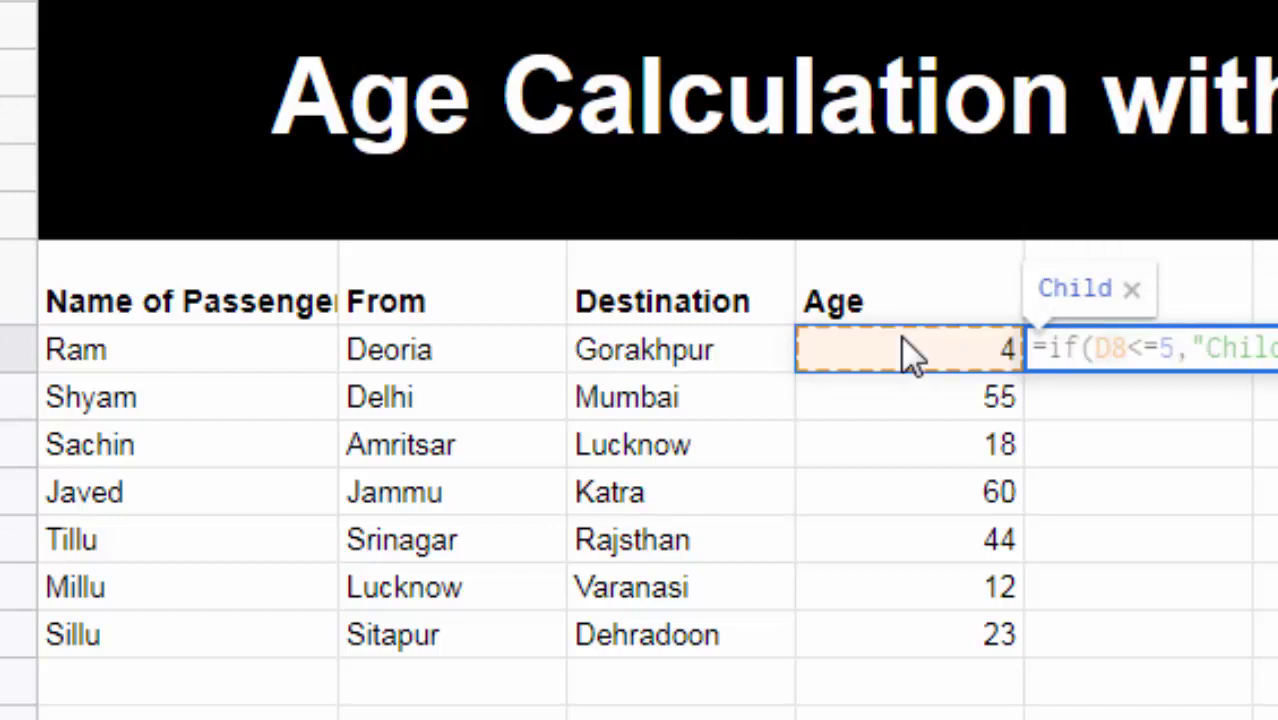
pyautogui.write(',if(D8<=')
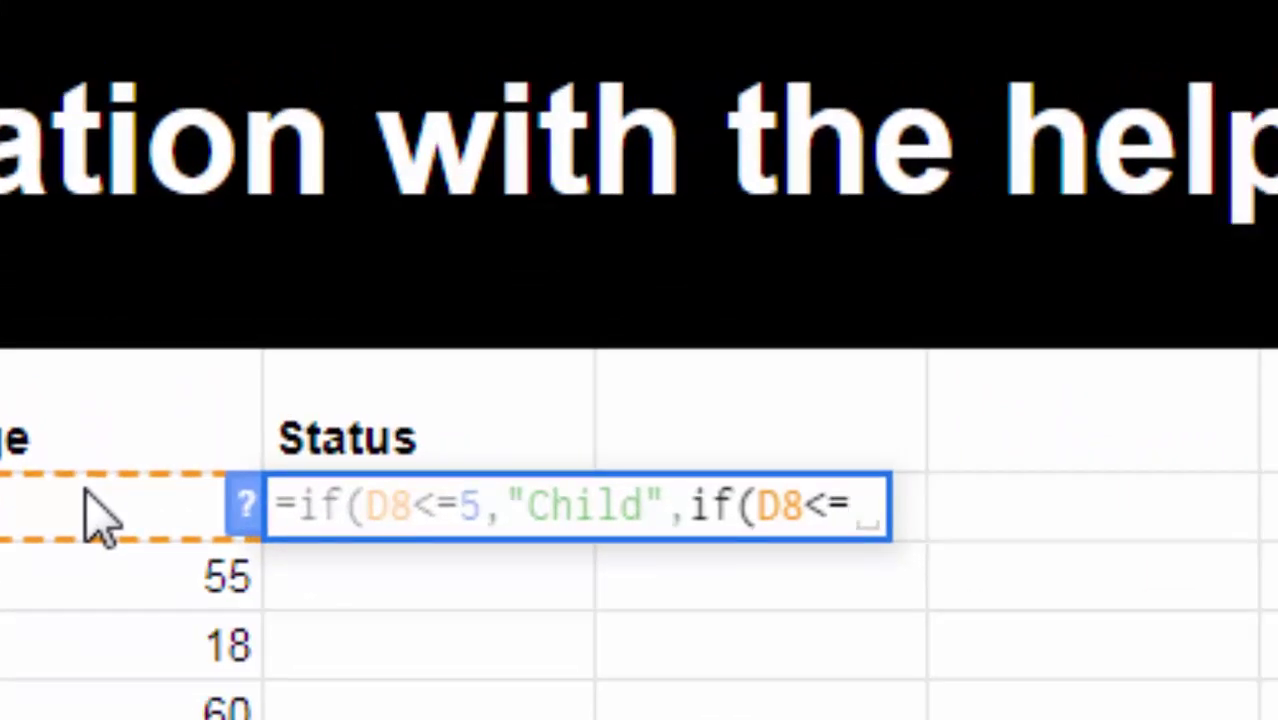
# Extend the formula with if(D8<=18,"Boy", then if(D8>=18,"Adult", correcting typos.
pyautogui.write('1')
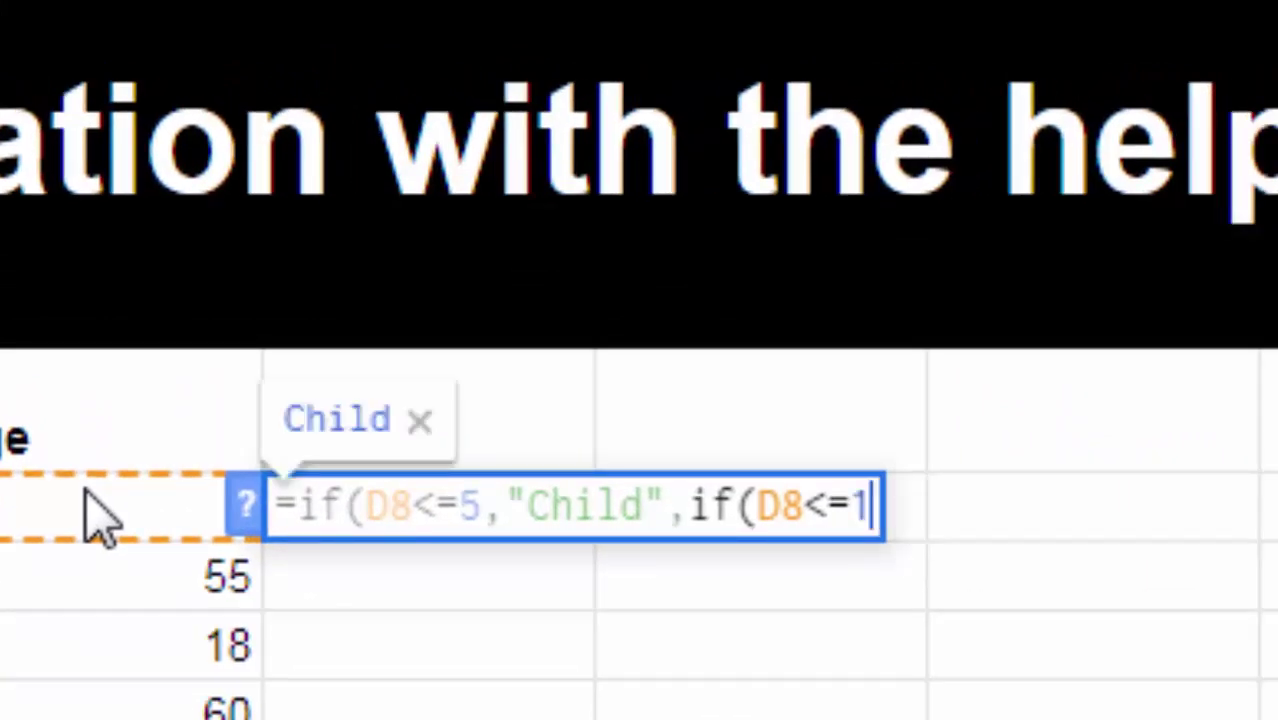
pyautogui.write('8,')
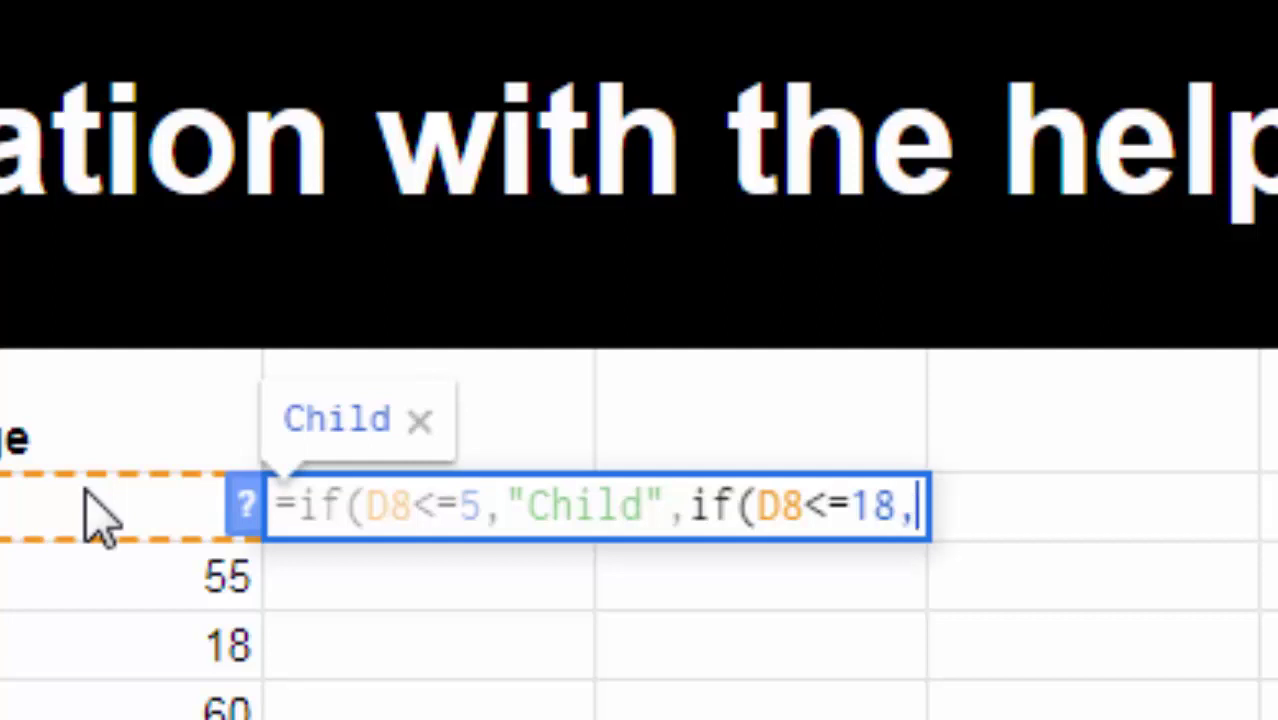
pyautogui.write('"')
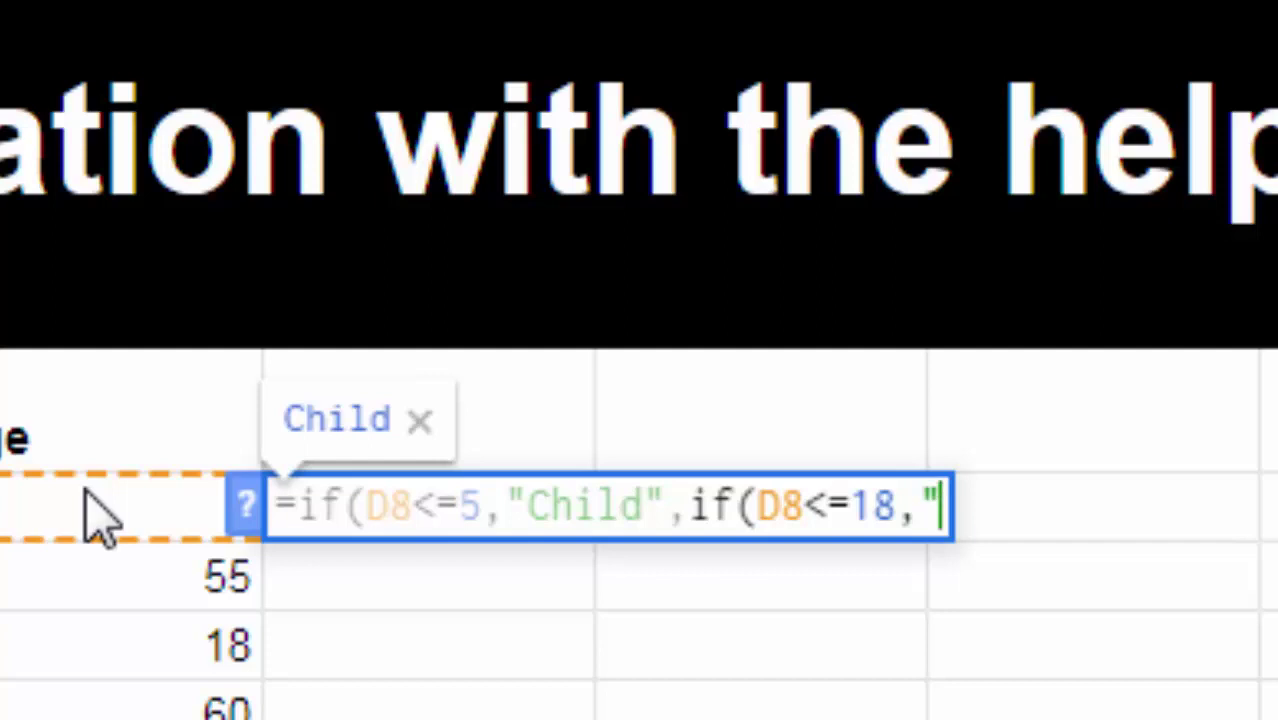
pyautogui.write('Boy')
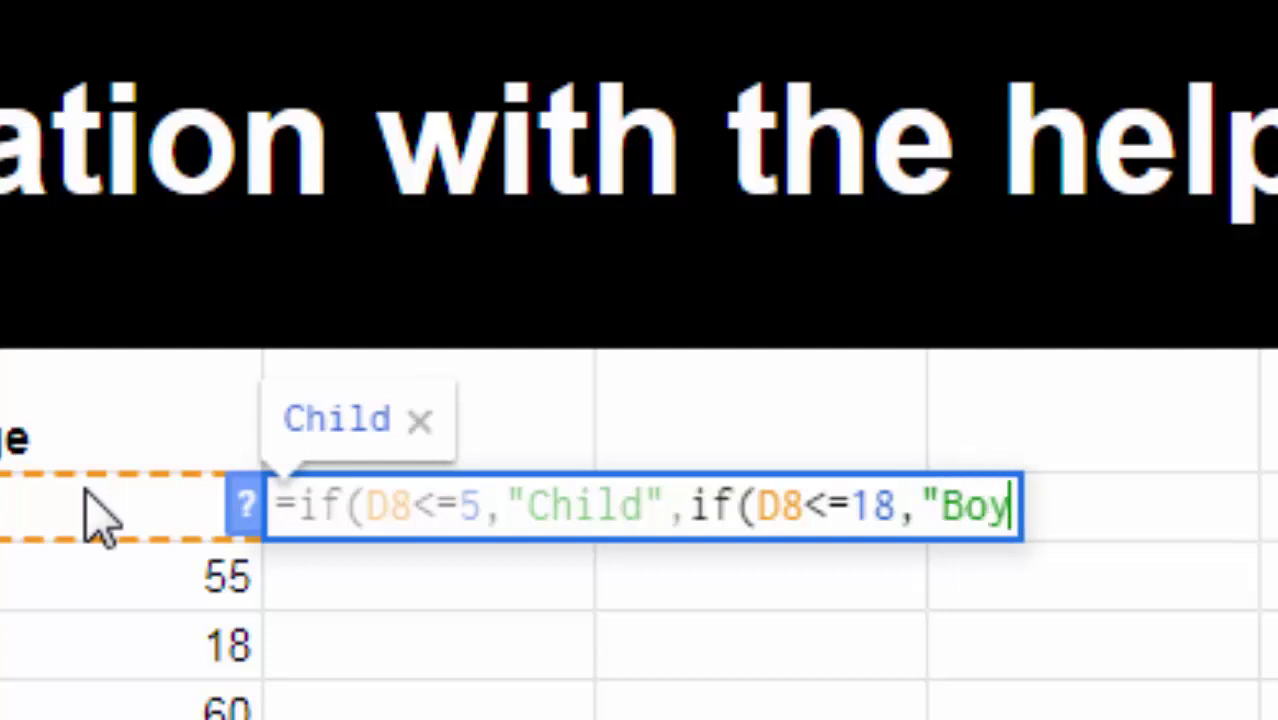
pyautogui.write('",i')
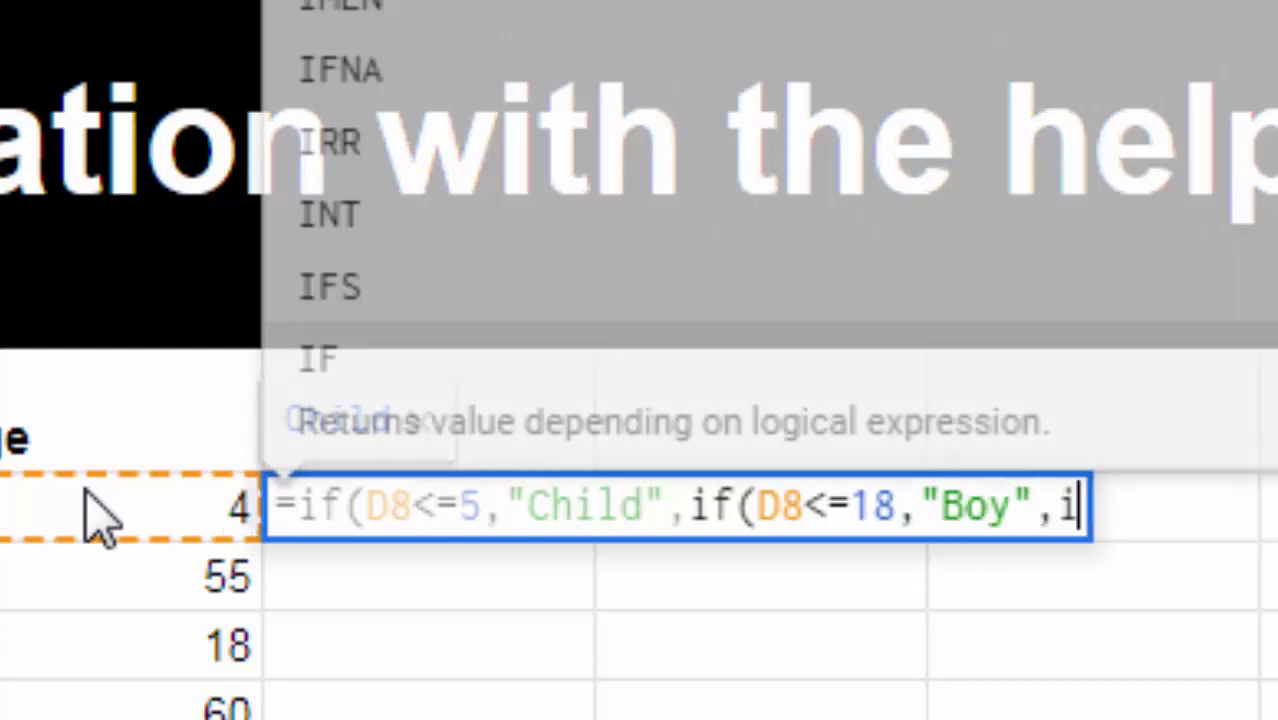
pyautogui.write('f(')
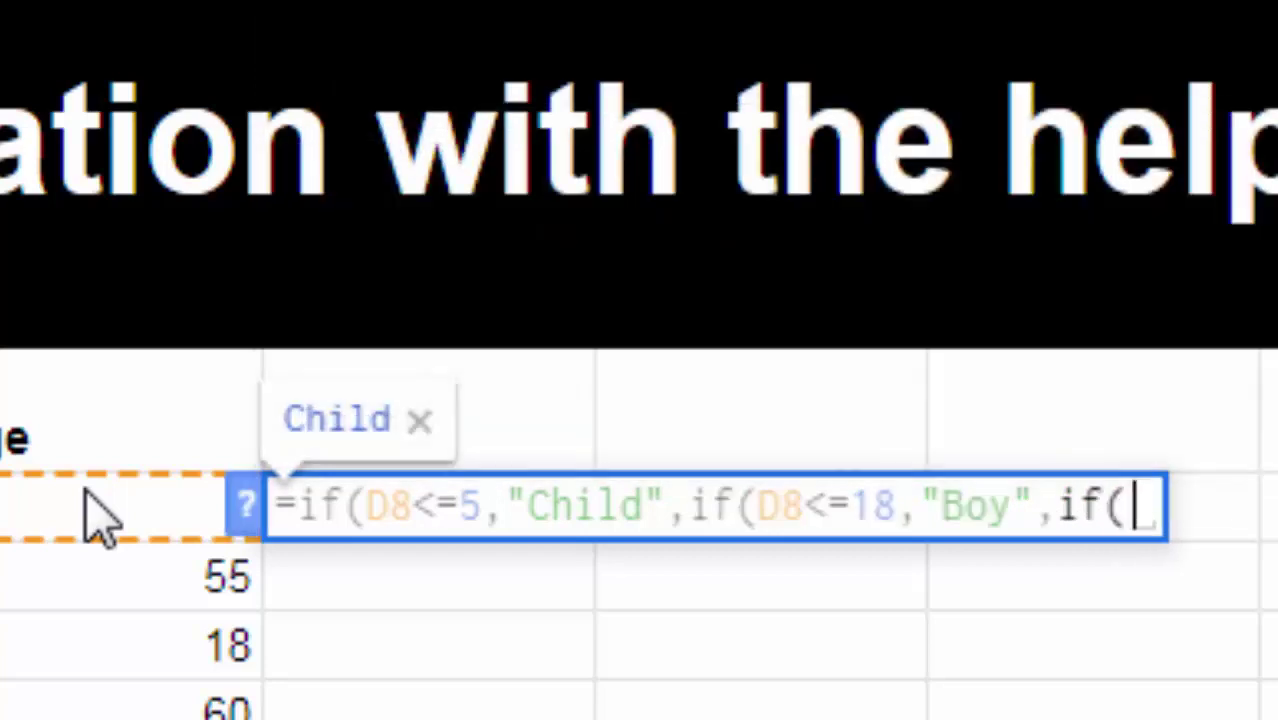
pyautogui.click(98, 518)
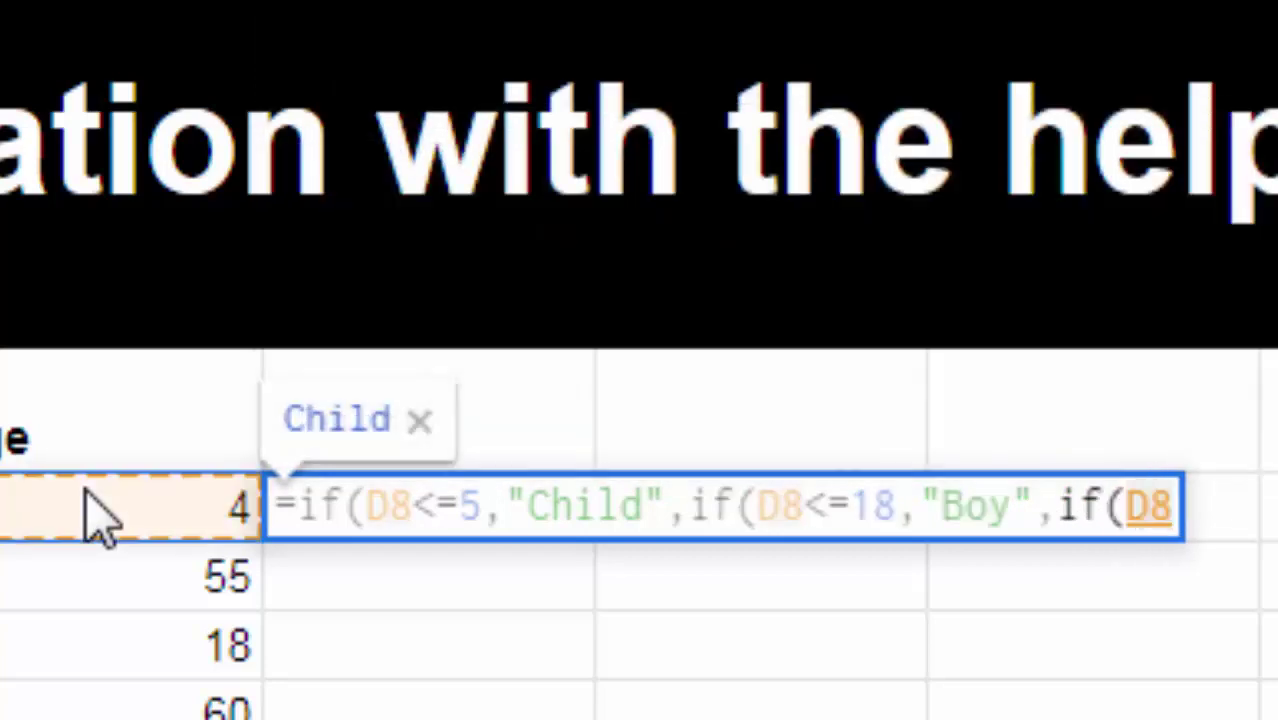
pyautogui.write('<')
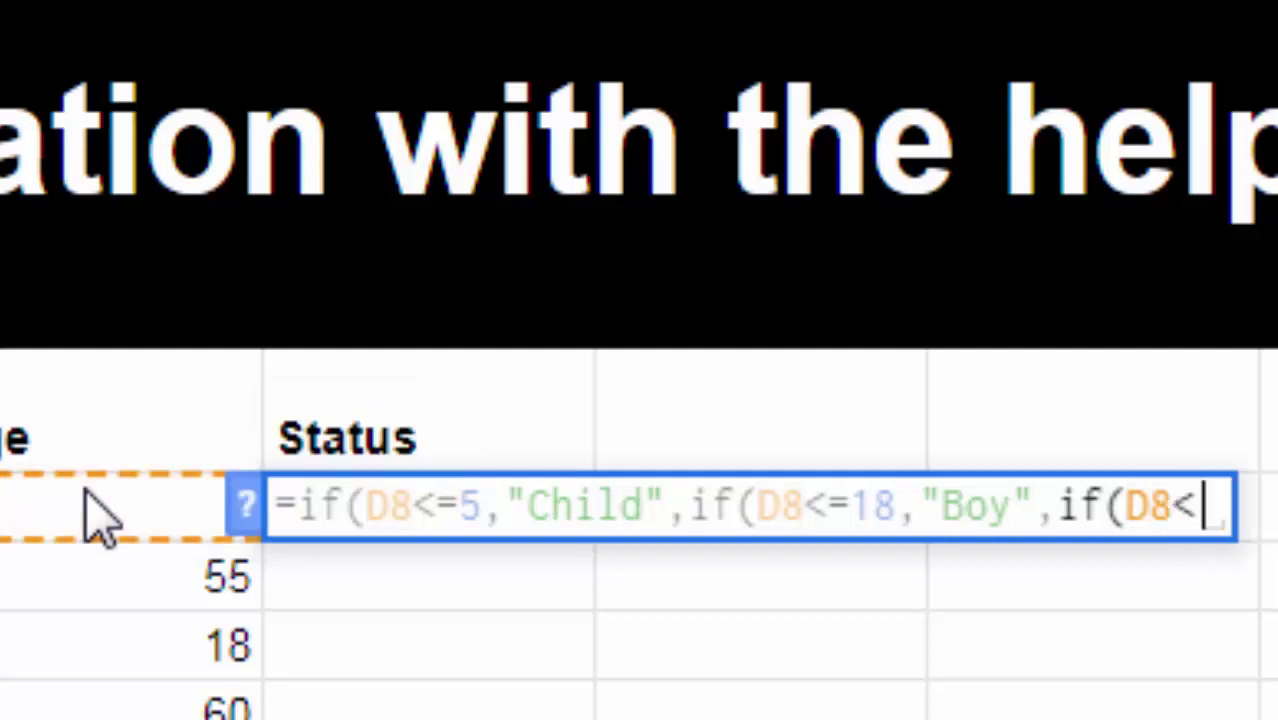
pyautogui.write('=')
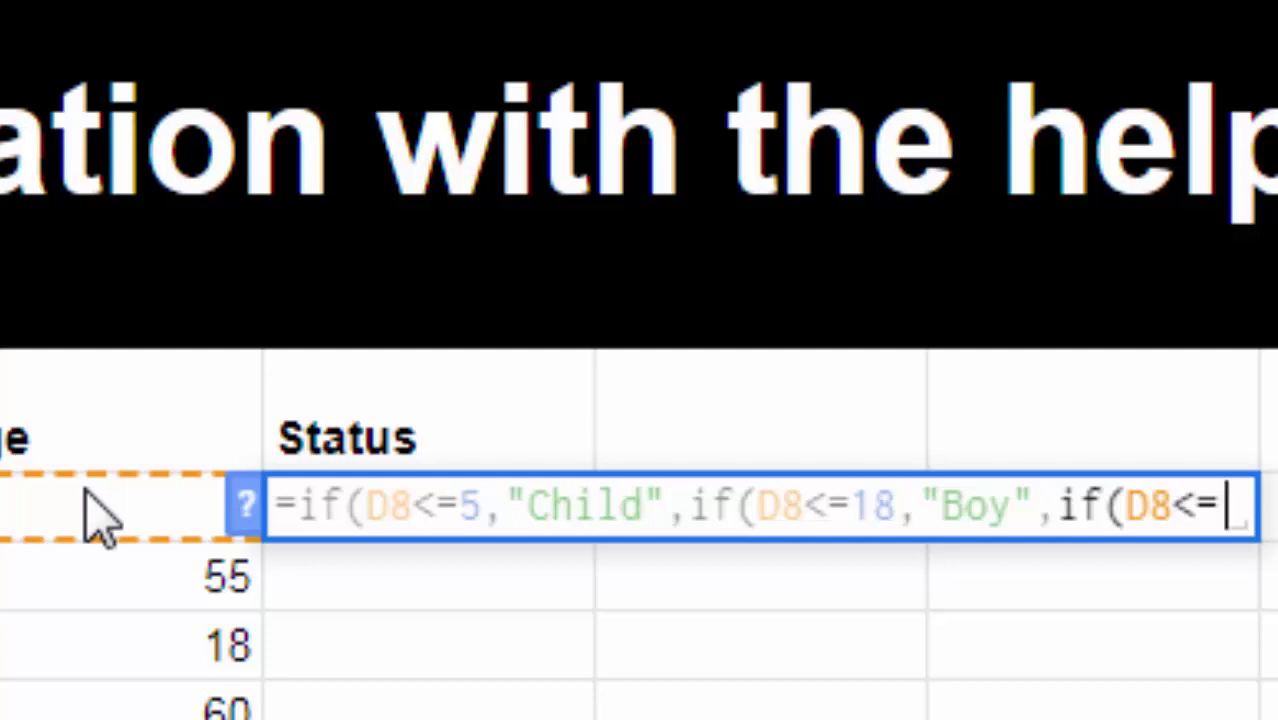
pyautogui.press('BackSpace')
pyautogui.press('BackSpace')
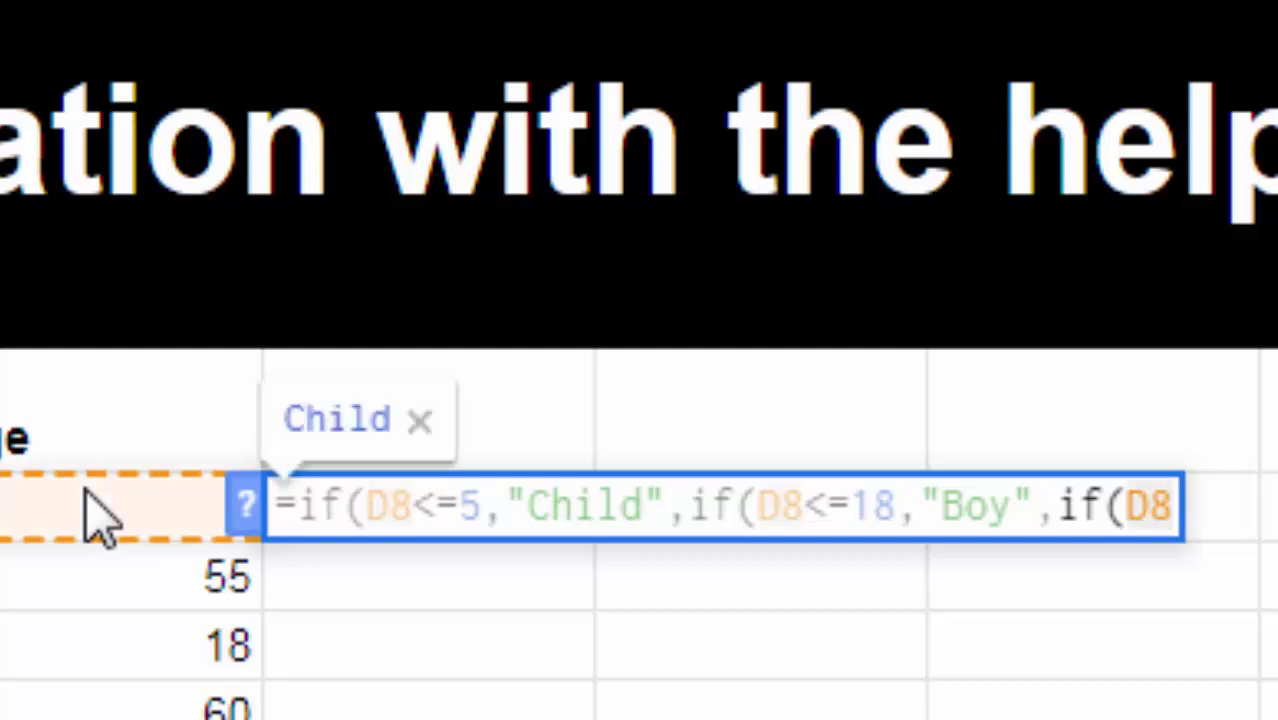
pyautogui.write('>=')
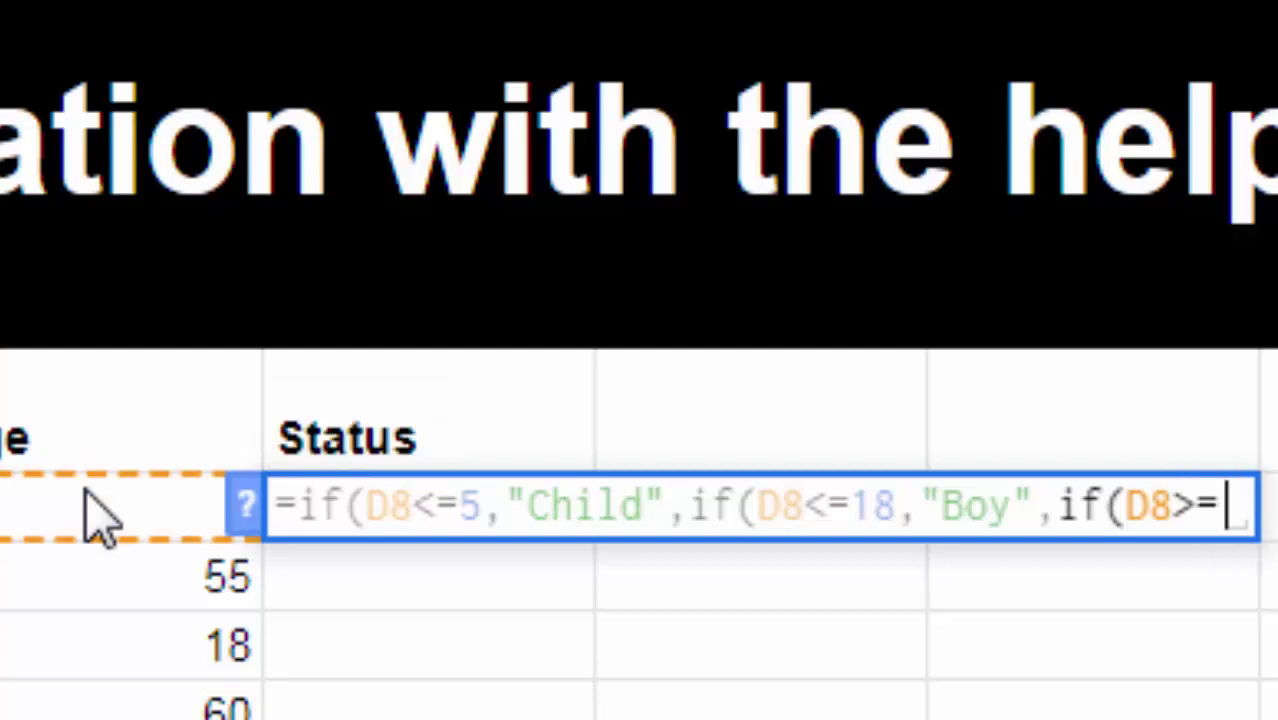
pyautogui.write('1')
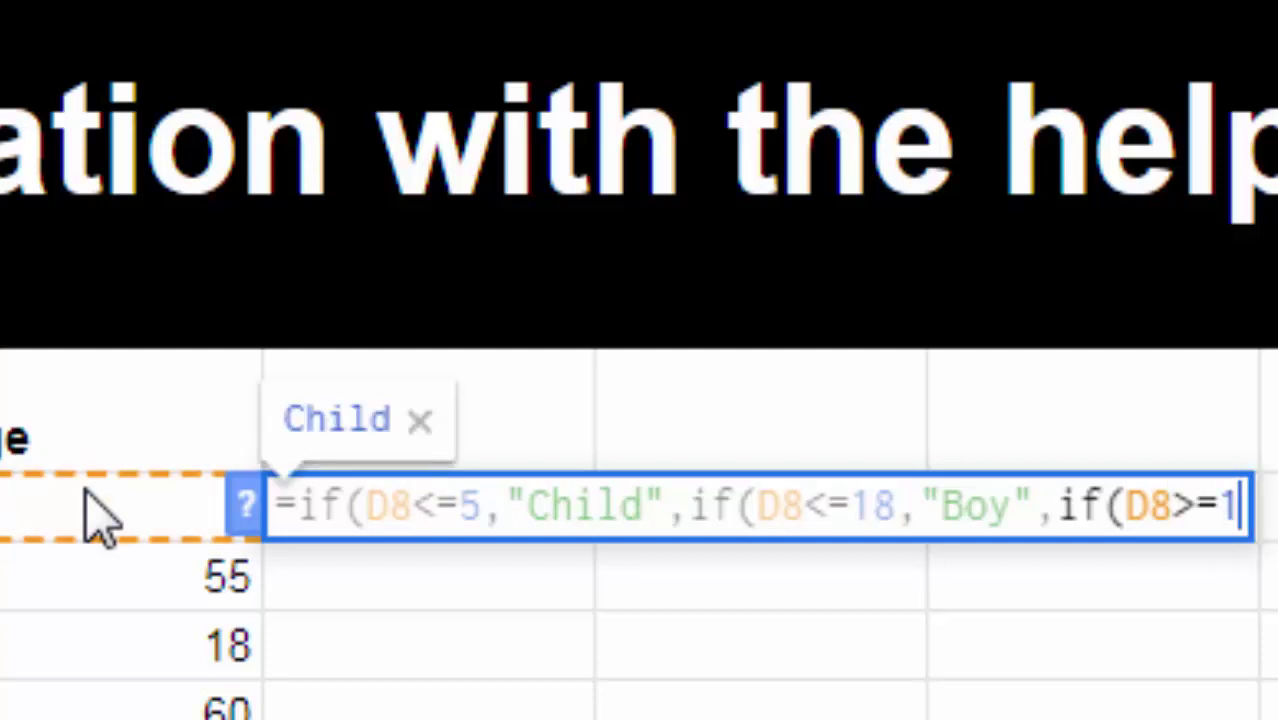
pyautogui.write('8')
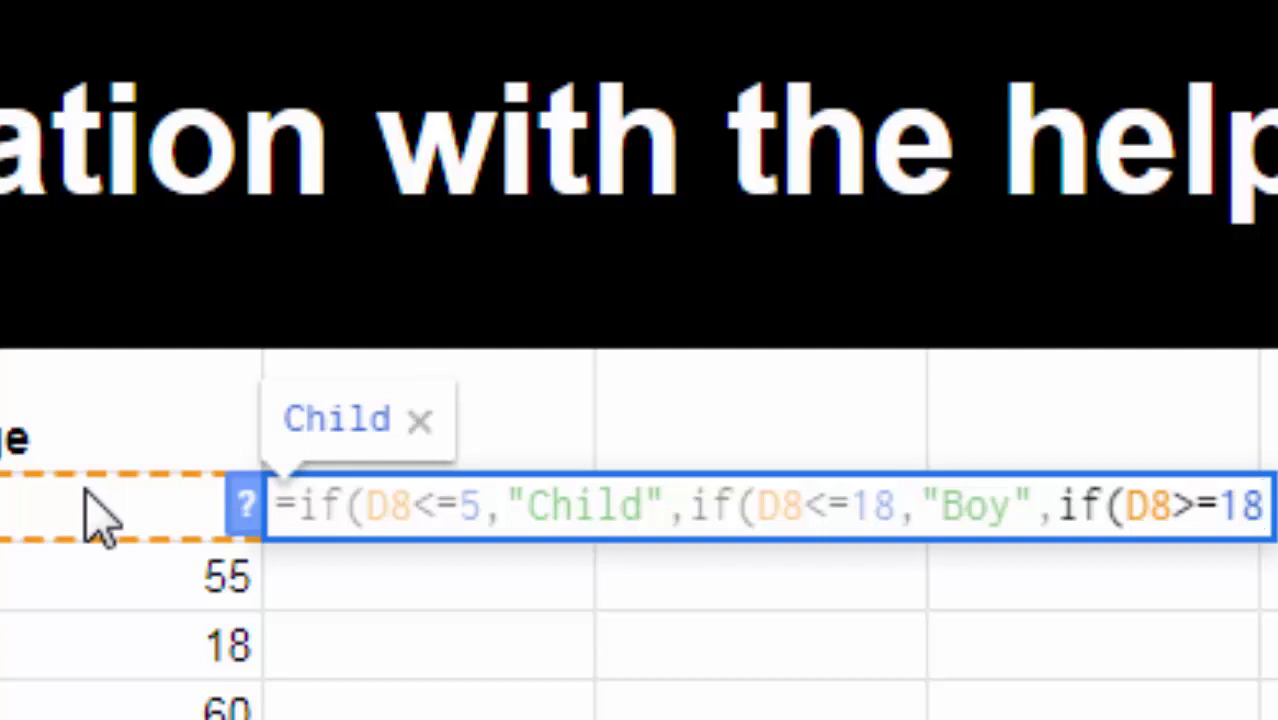
pyautogui.write(',"')
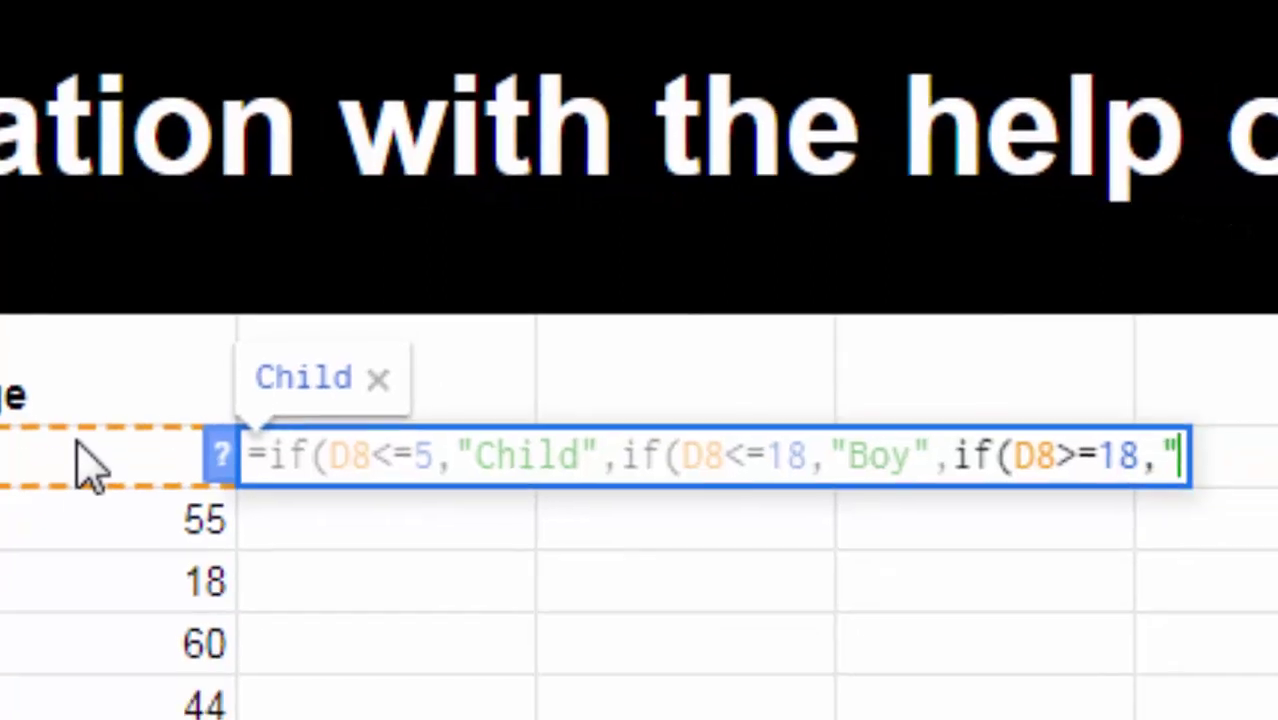
pyautogui.write('Adul')
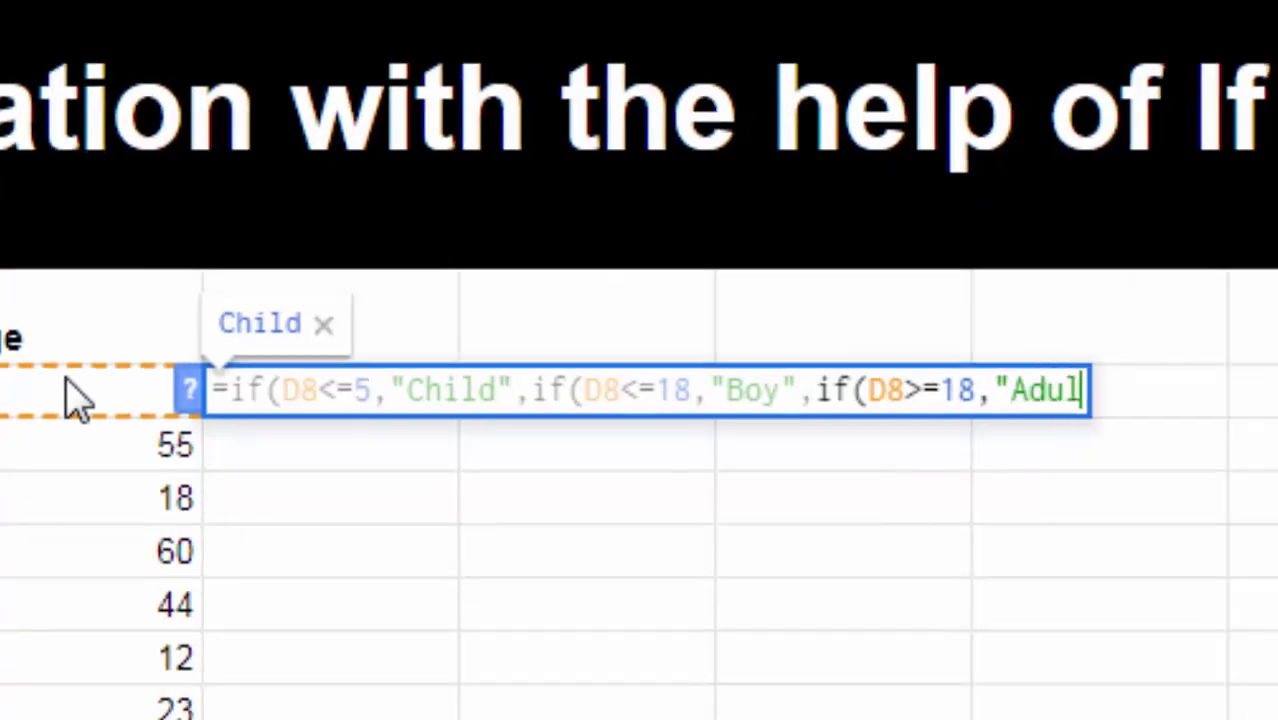
pyautogui.write('t",')
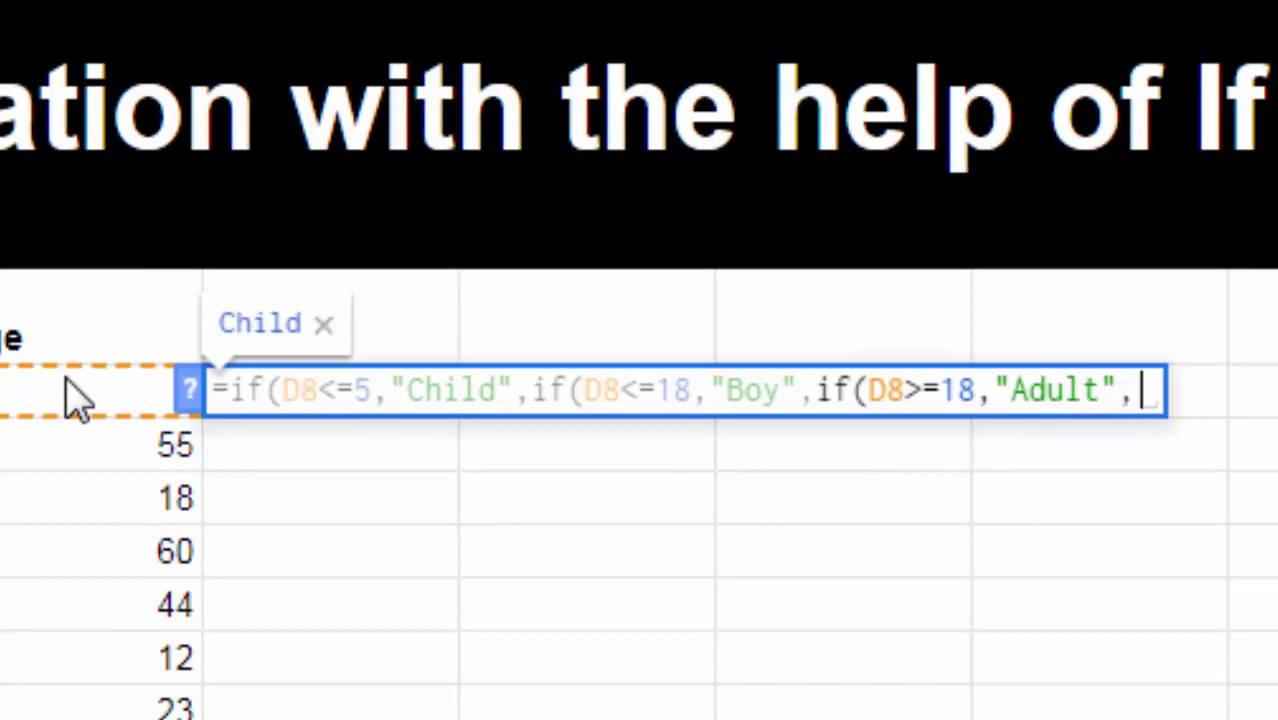
pyautogui.write('i')
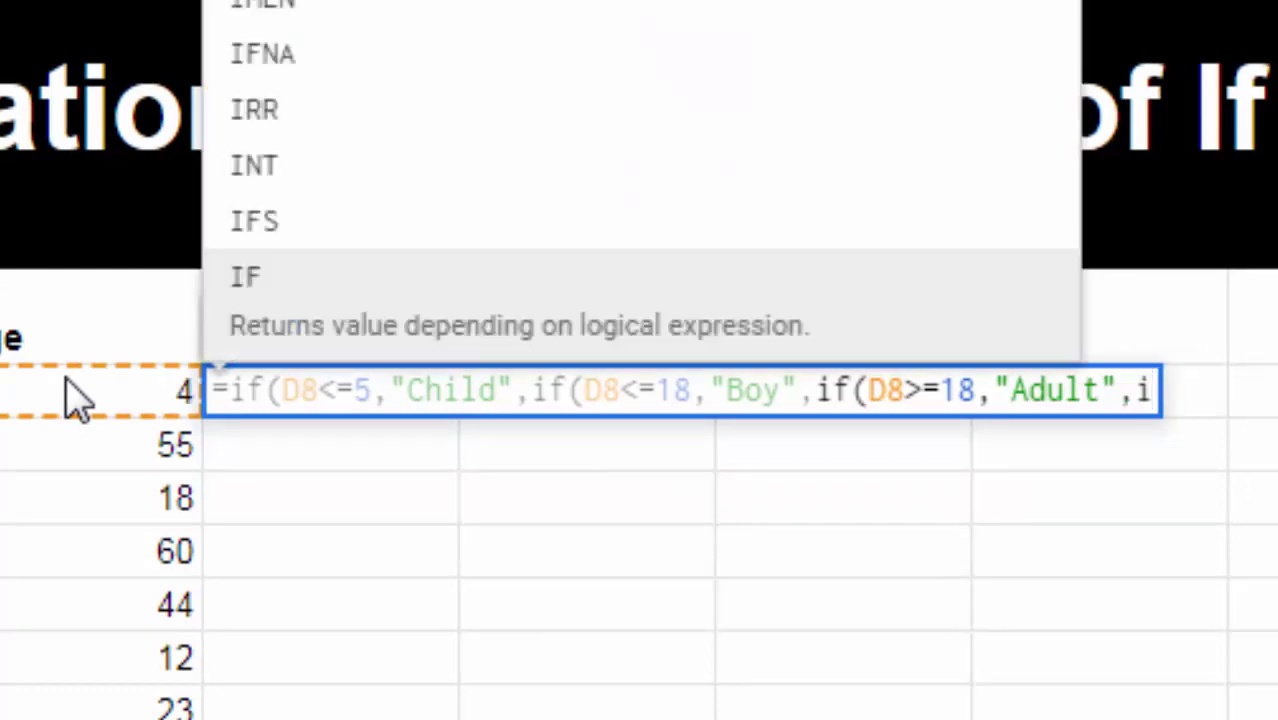
# Remove the stray i and comma, then close the formula with ,"Ser.Citizen")))).
pyautogui.press('BackSpace')
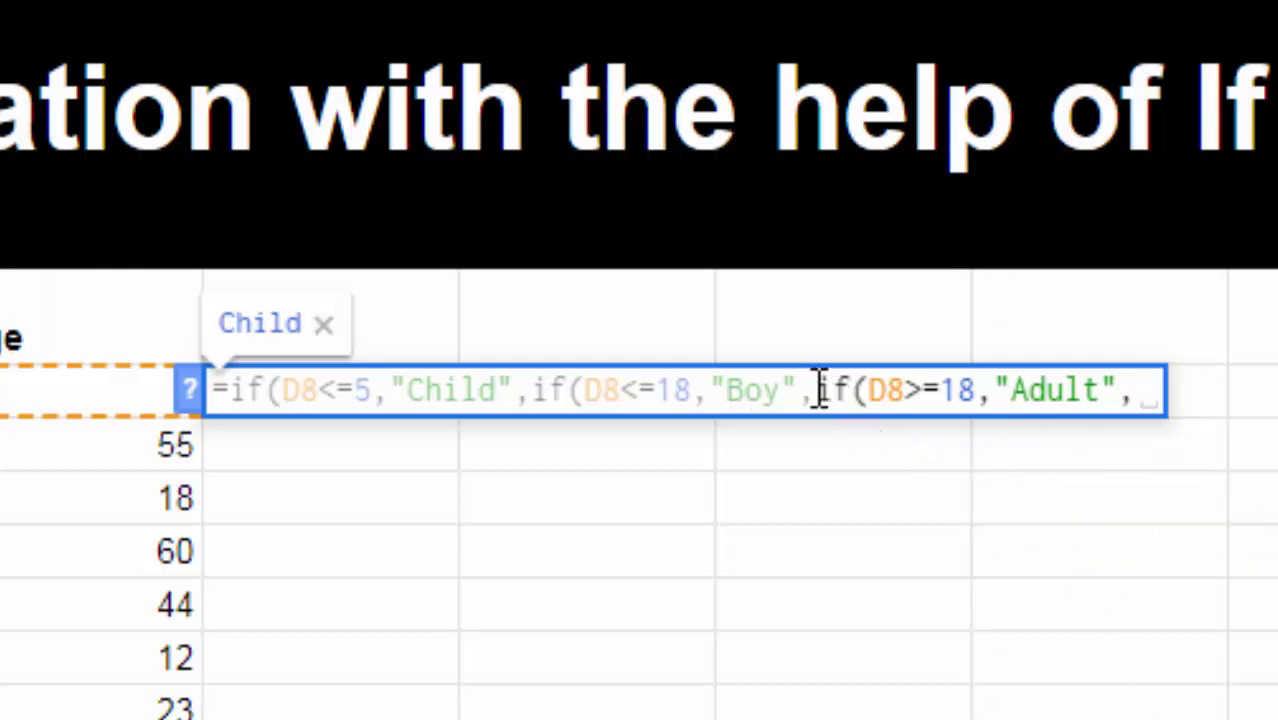
pyautogui.moveTo(817, 392); pyautogui.dragTo(1145, 392)
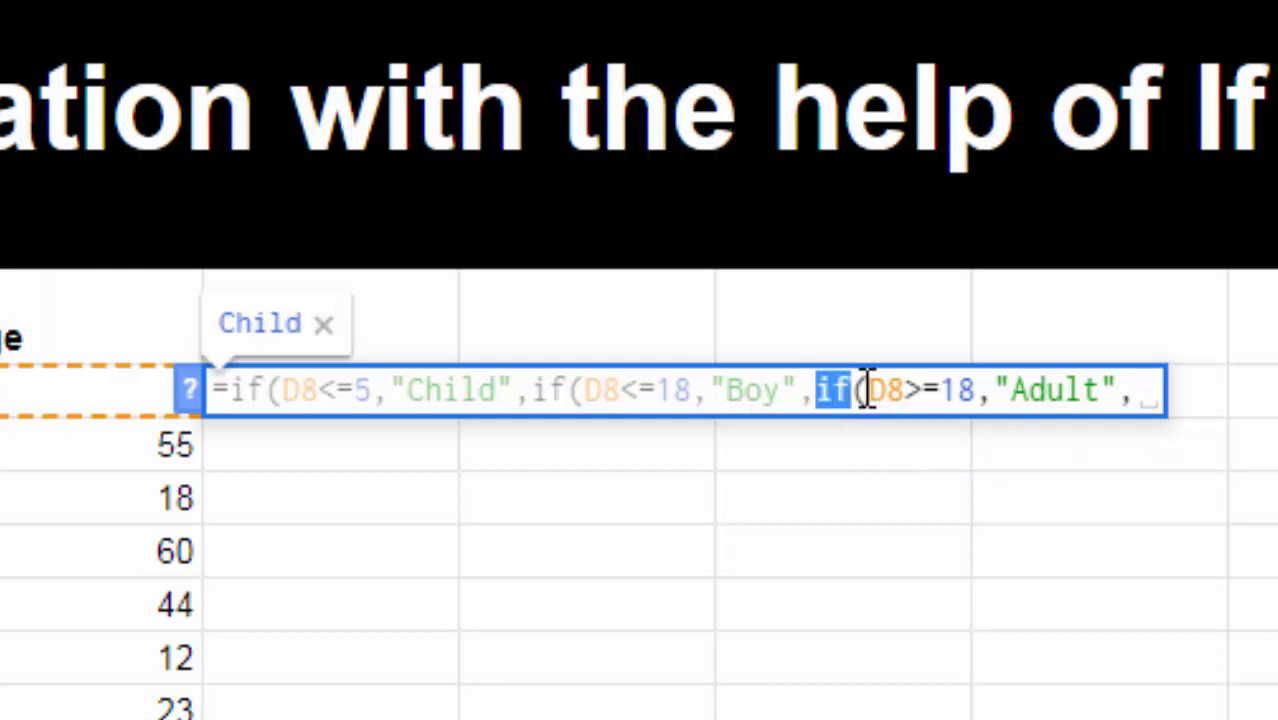
pyautogui.click(1136, 390)
pyautogui.press('BackSpace')
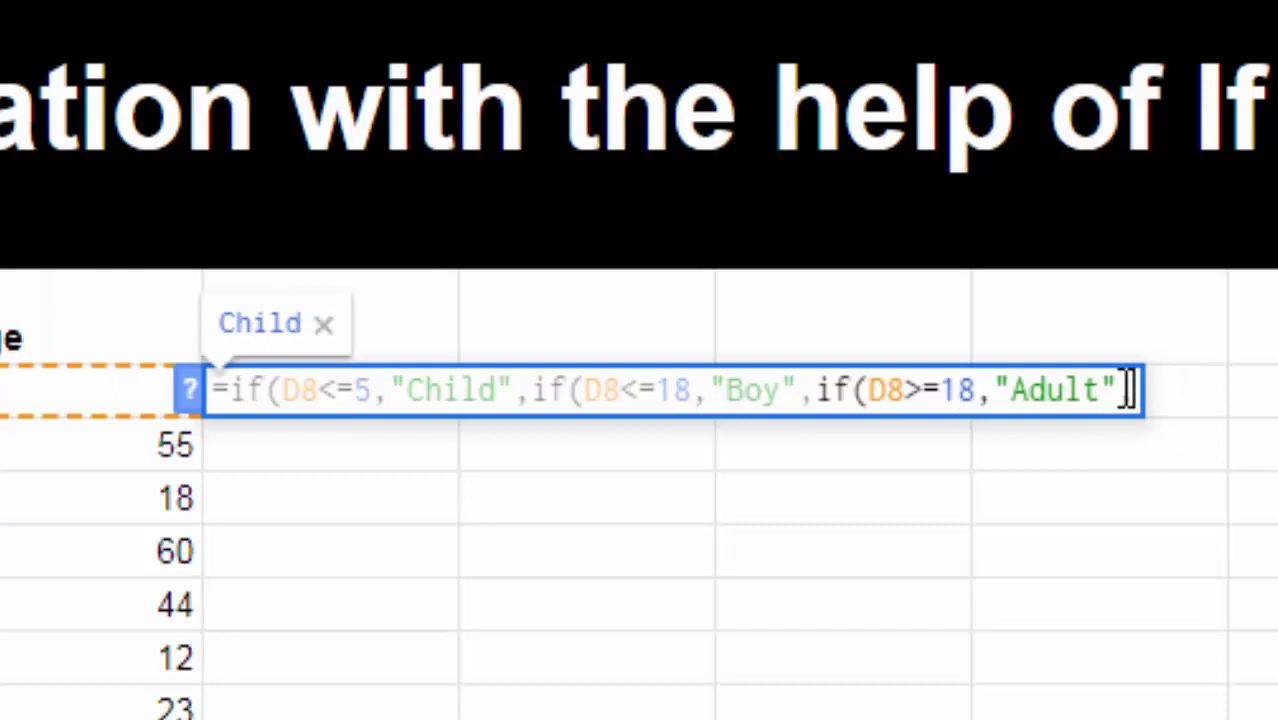
pyautogui.write(',"Se')
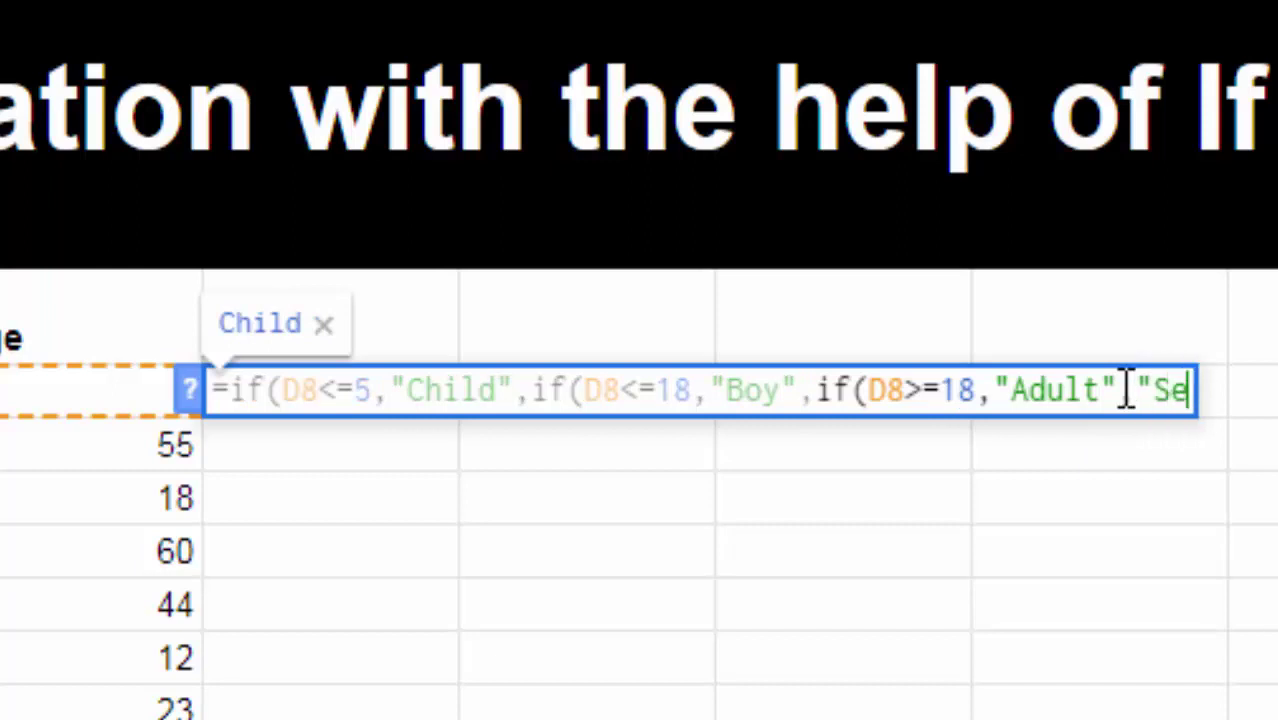
pyautogui.write('r.')
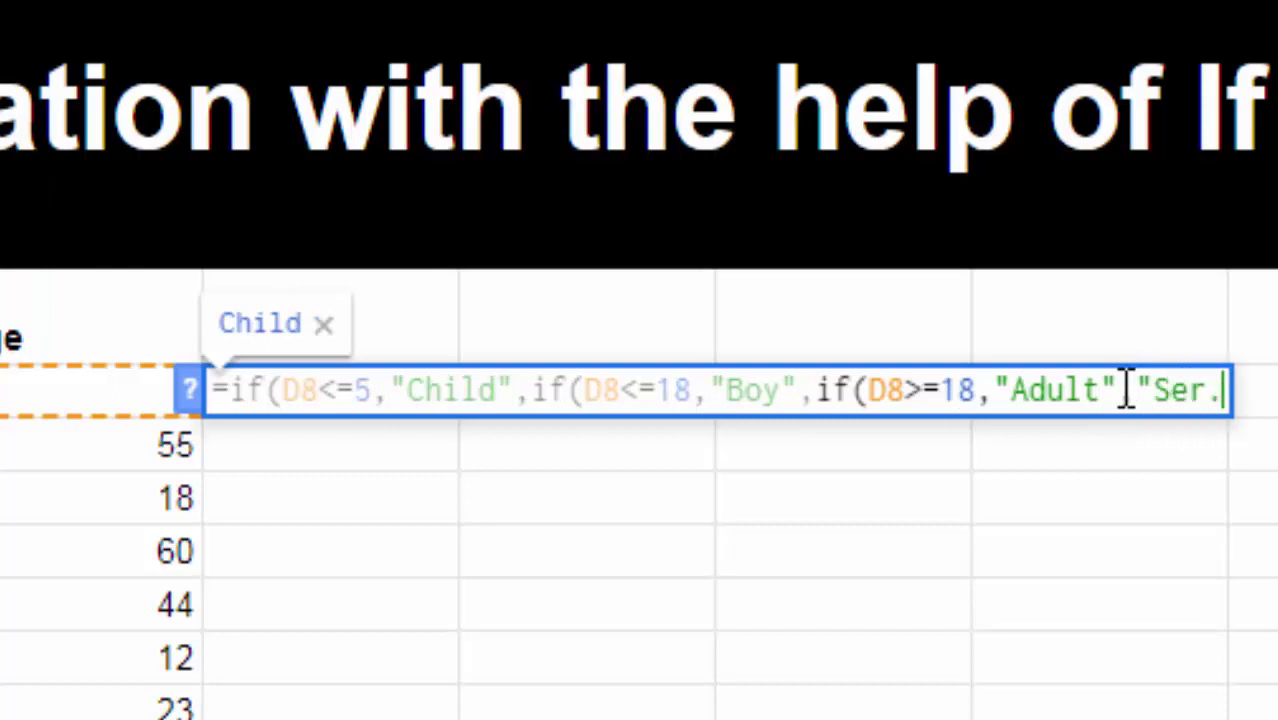
pyautogui.write('C')
pyautogui.write('it')
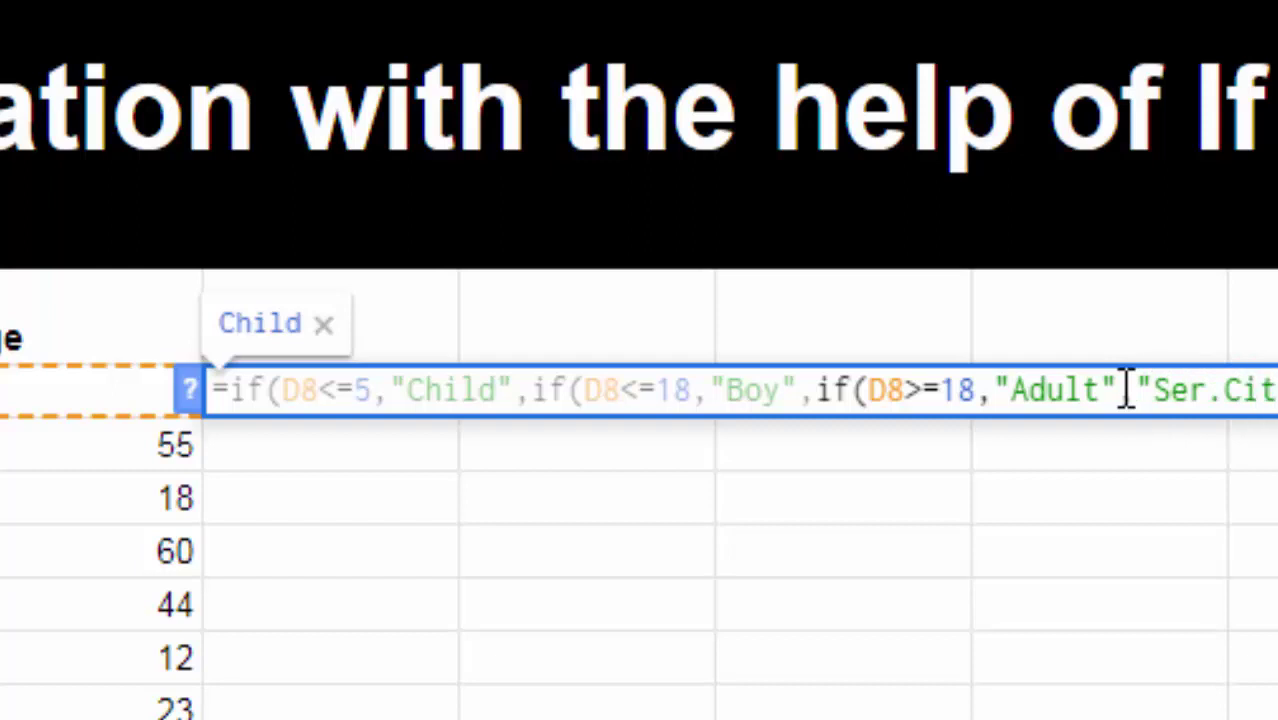
pyautogui.write('izen')
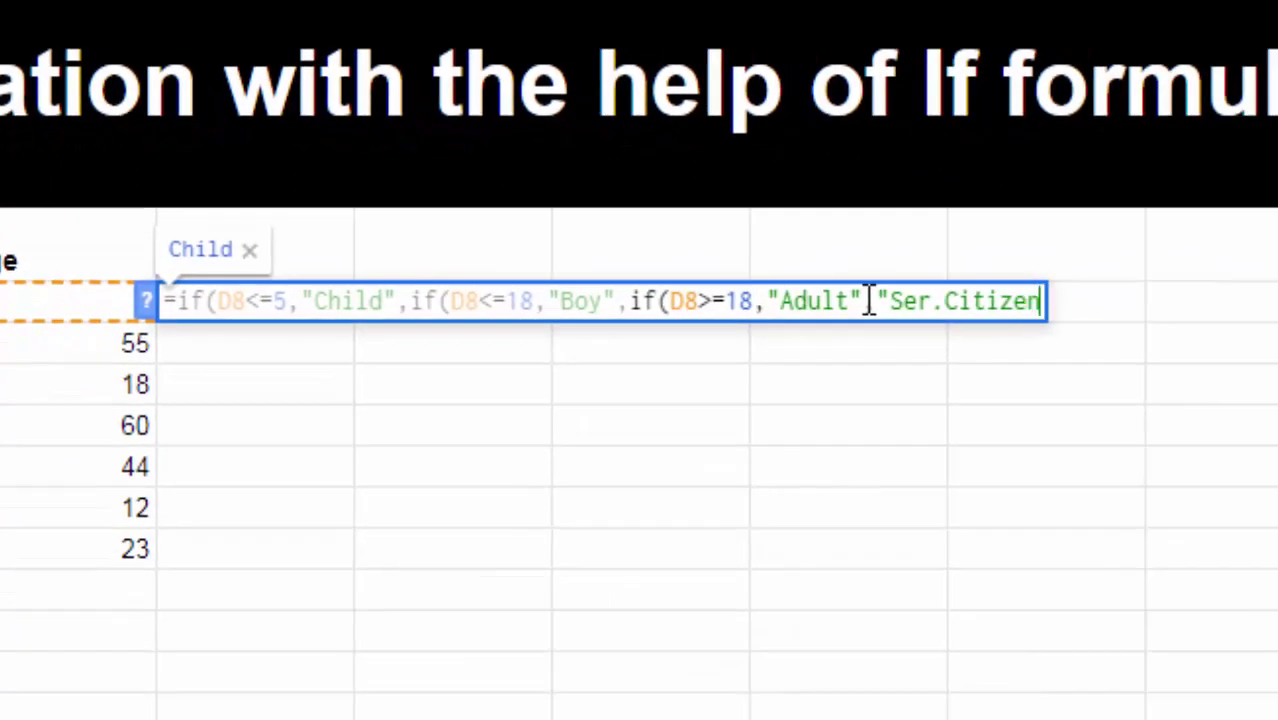
pyautogui.write('")')
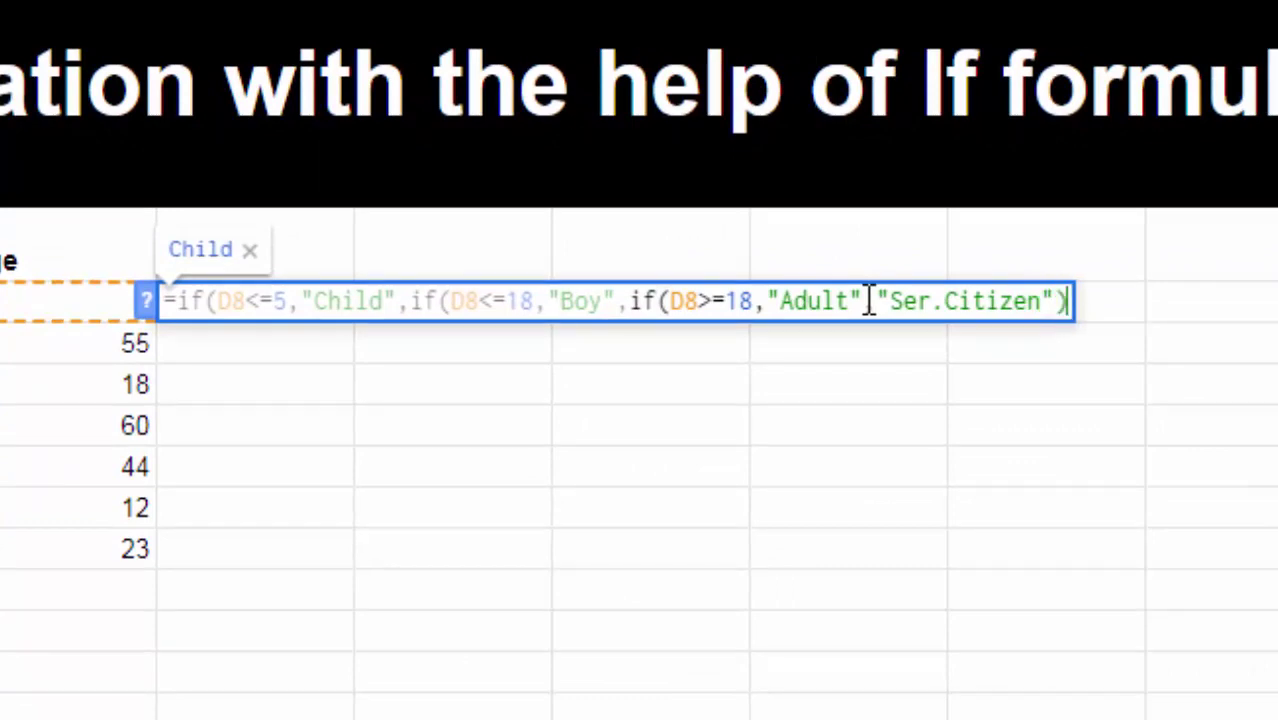
pyautogui.write(')))')
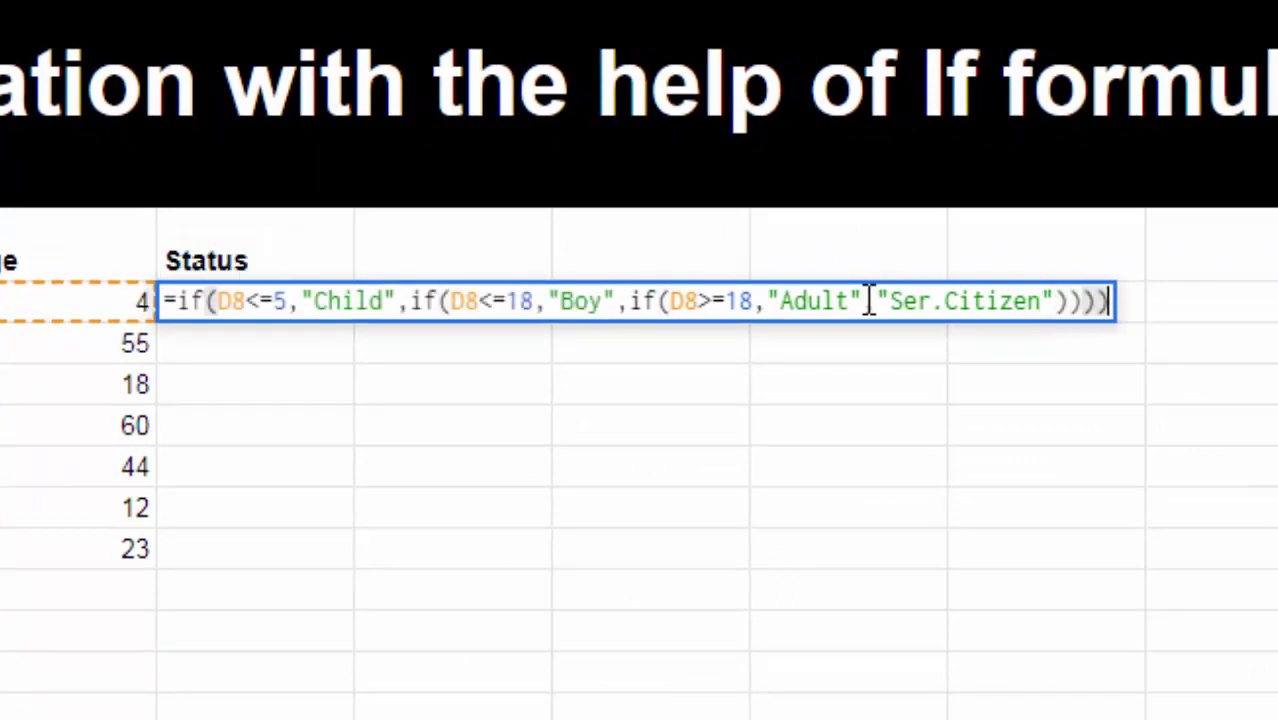
# Enter the formula, removing the extra closing parenthesis so E8 shows Child.
pyautogui.press('Return')
pyautogui.press('Return')
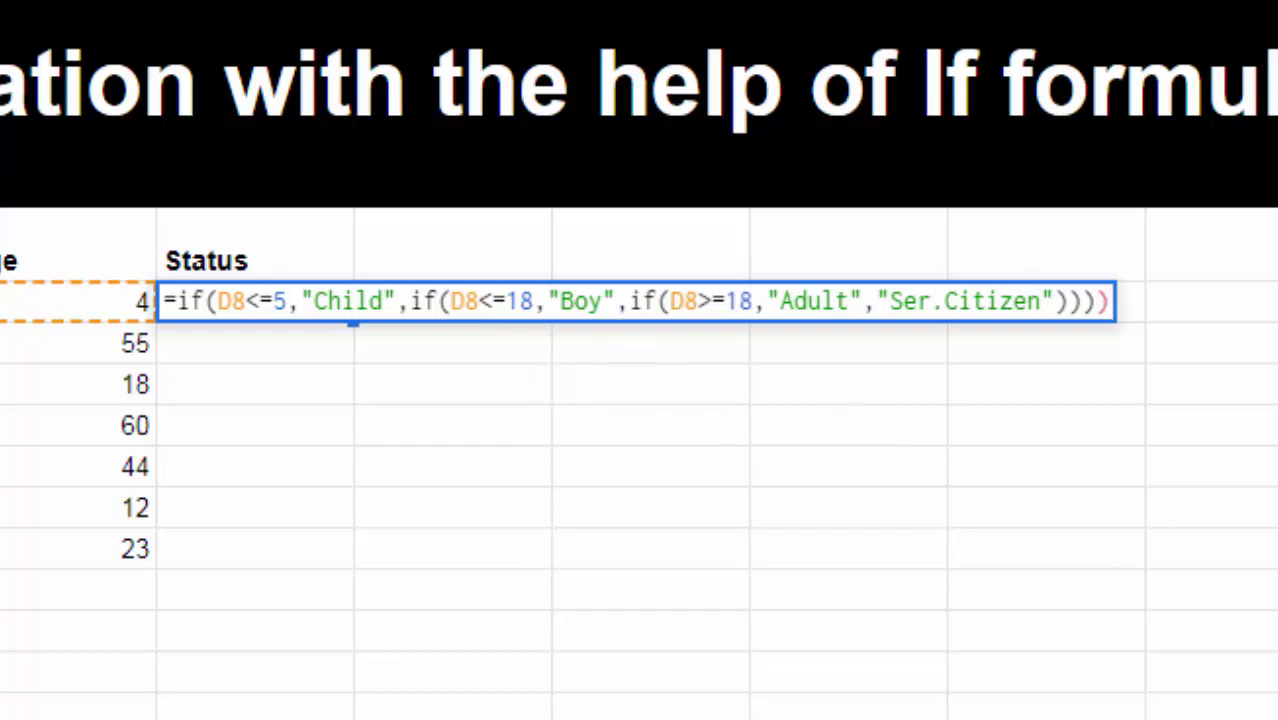
pyautogui.press('BackSpace')
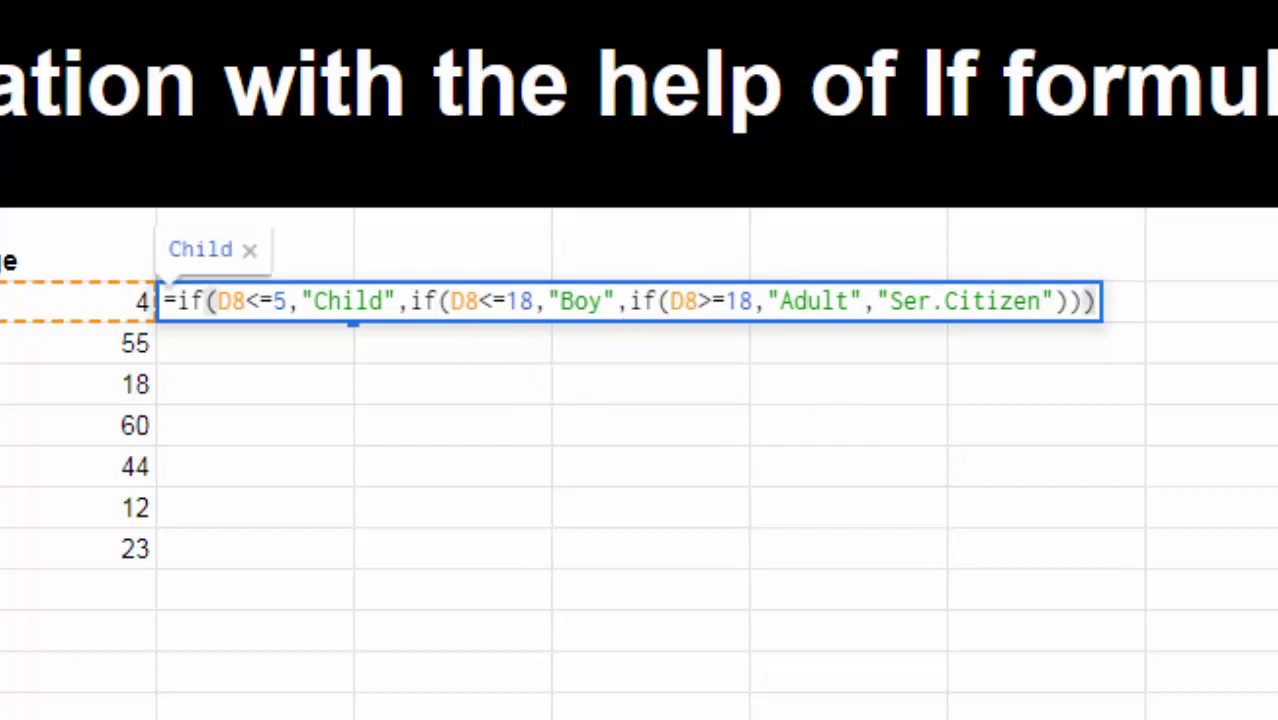
pyautogui.press('Return')
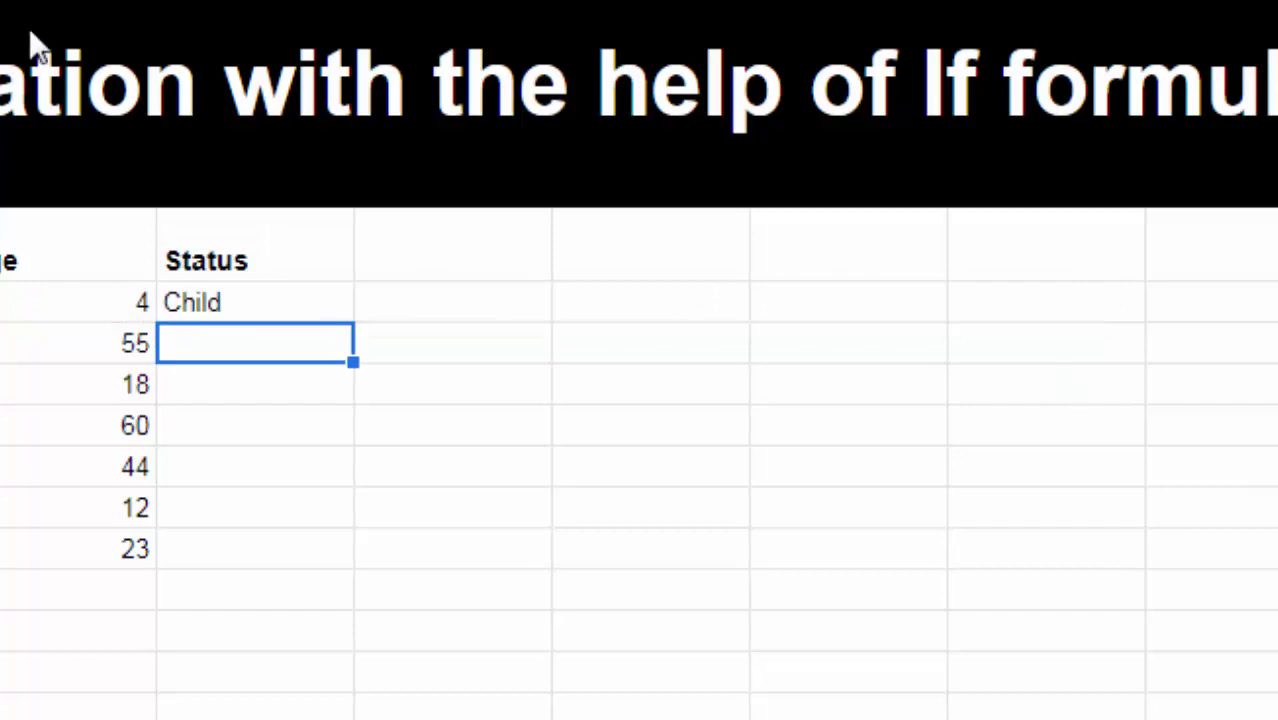
# Copy the Status formula down the column, check the age-60 result, and reopen E8's formula.
pyautogui.click(240, 308)
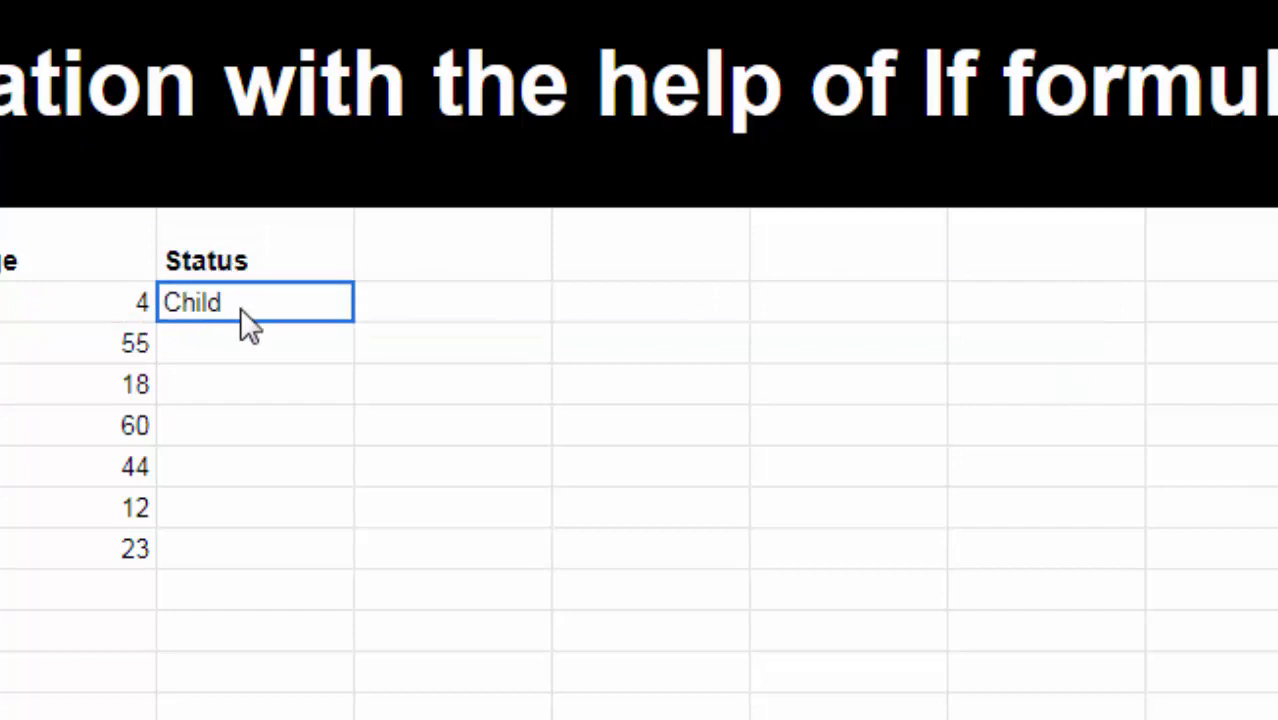
pyautogui.doubleClick(352, 318)
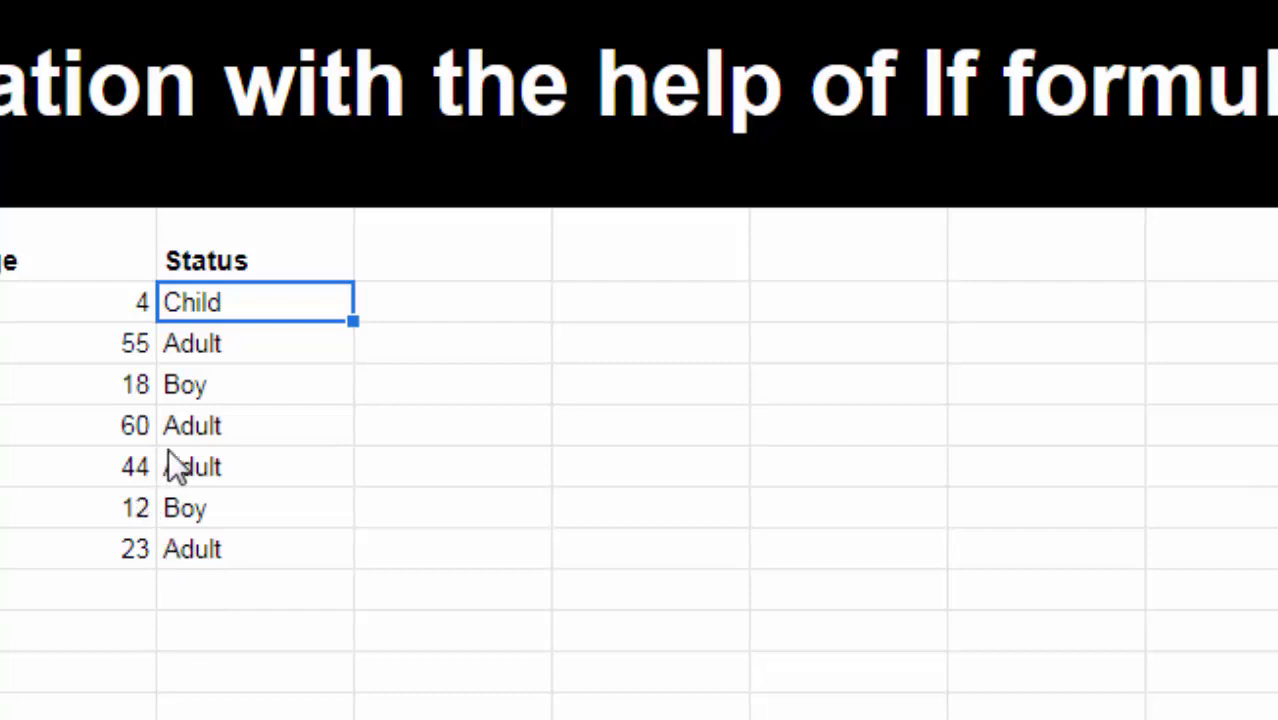
pyautogui.click(230, 425)
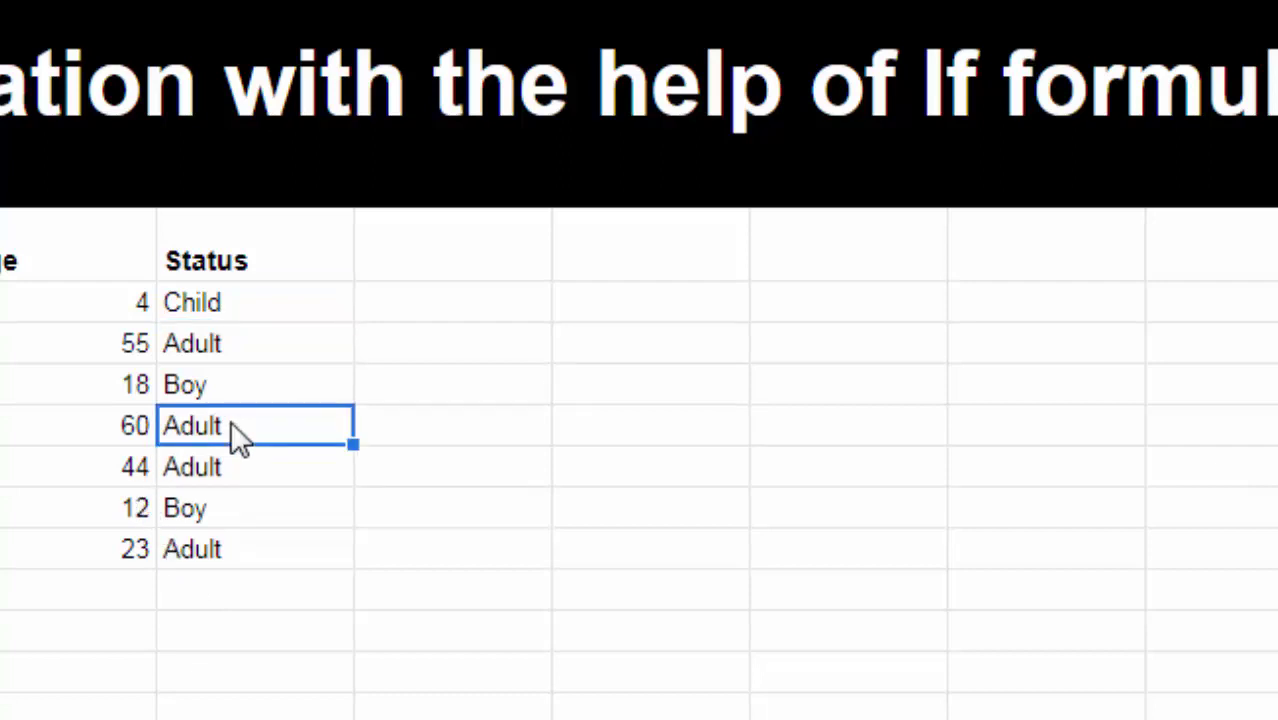
pyautogui.click(240, 304)
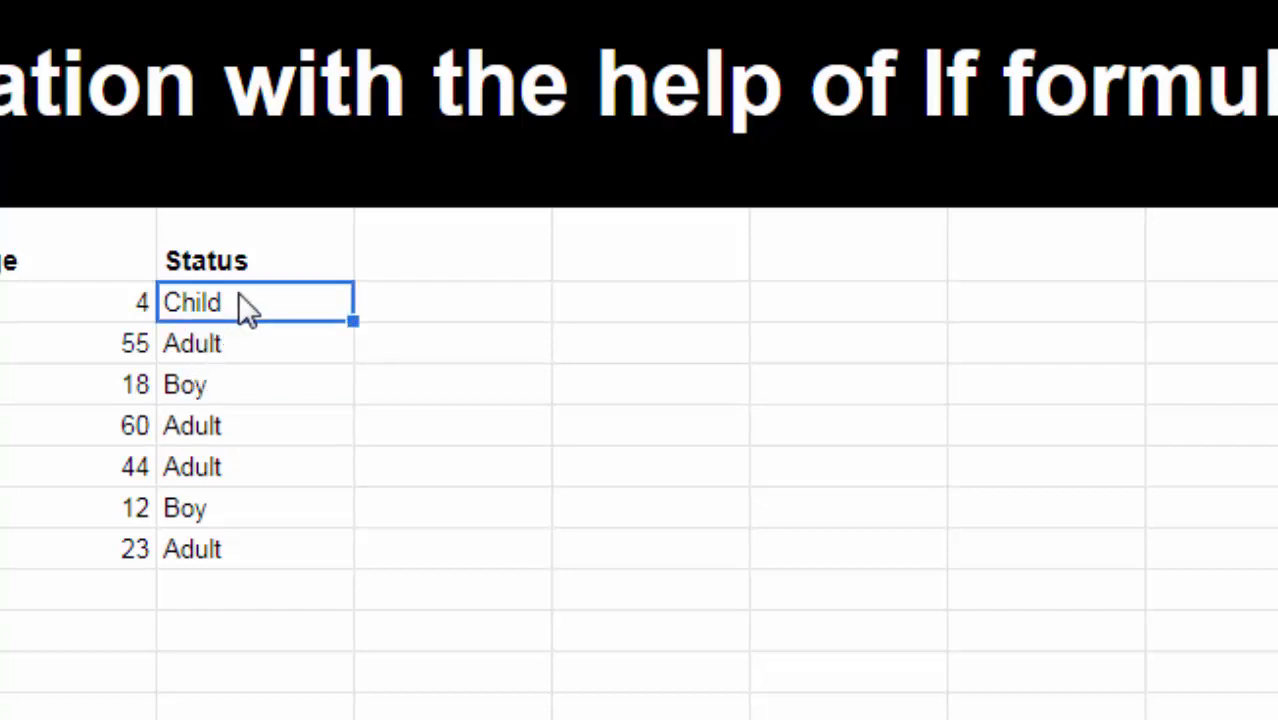
pyautogui.doubleClick(240, 296)
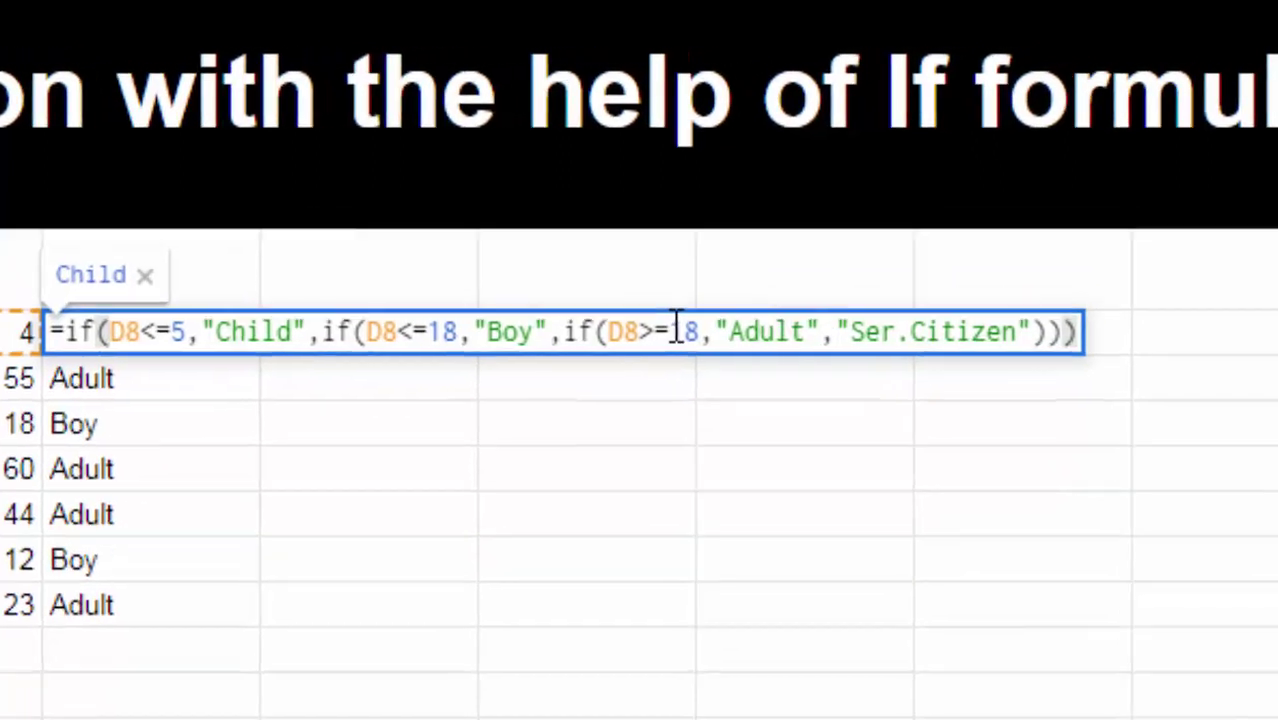
# Change the Adult condition from D8>=18 to D8<=59 and commit the formula.
pyautogui.click(670, 331)
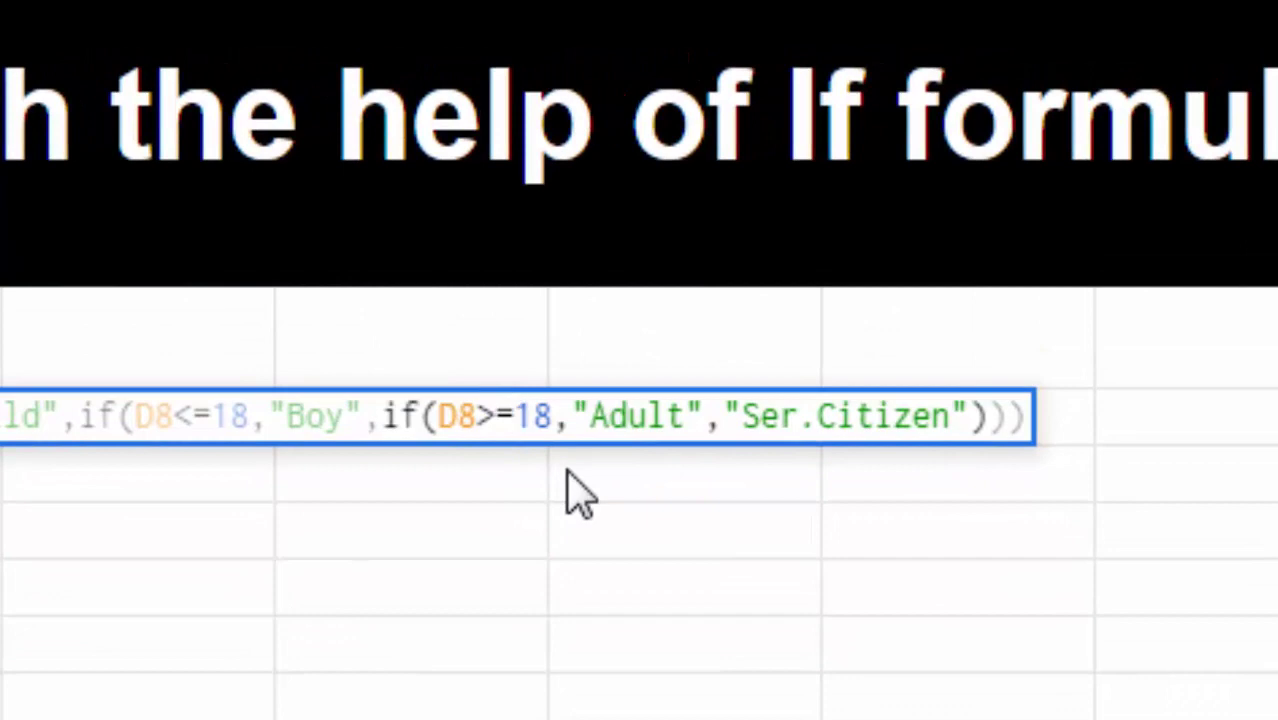
pyautogui.press('BackSpace')
pyautogui.press('BackSpace')
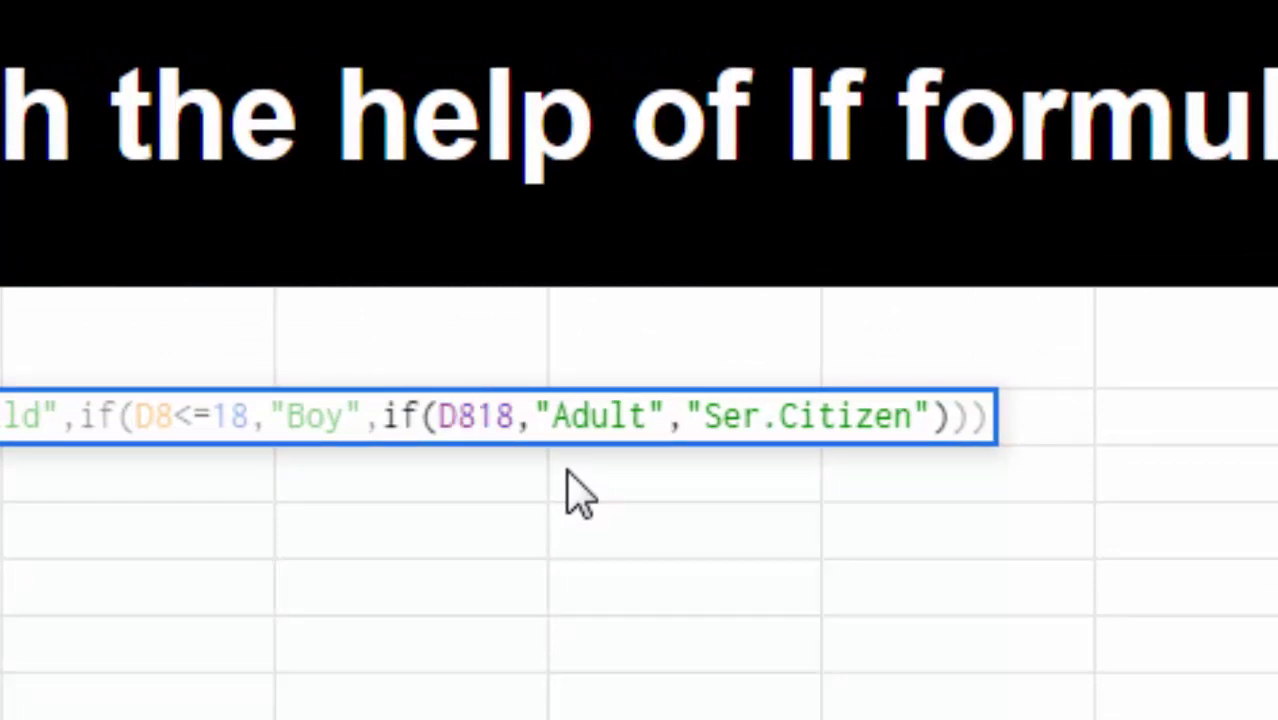
pyautogui.write('<=')
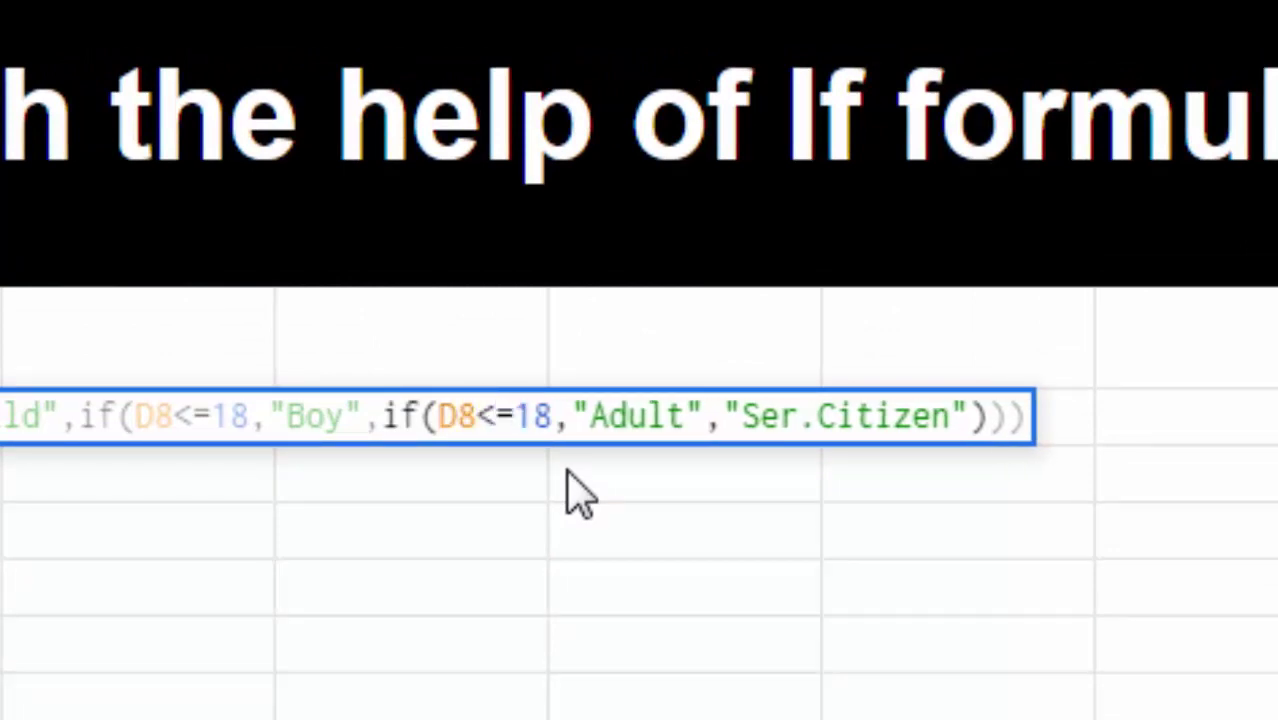
pyautogui.write('5')
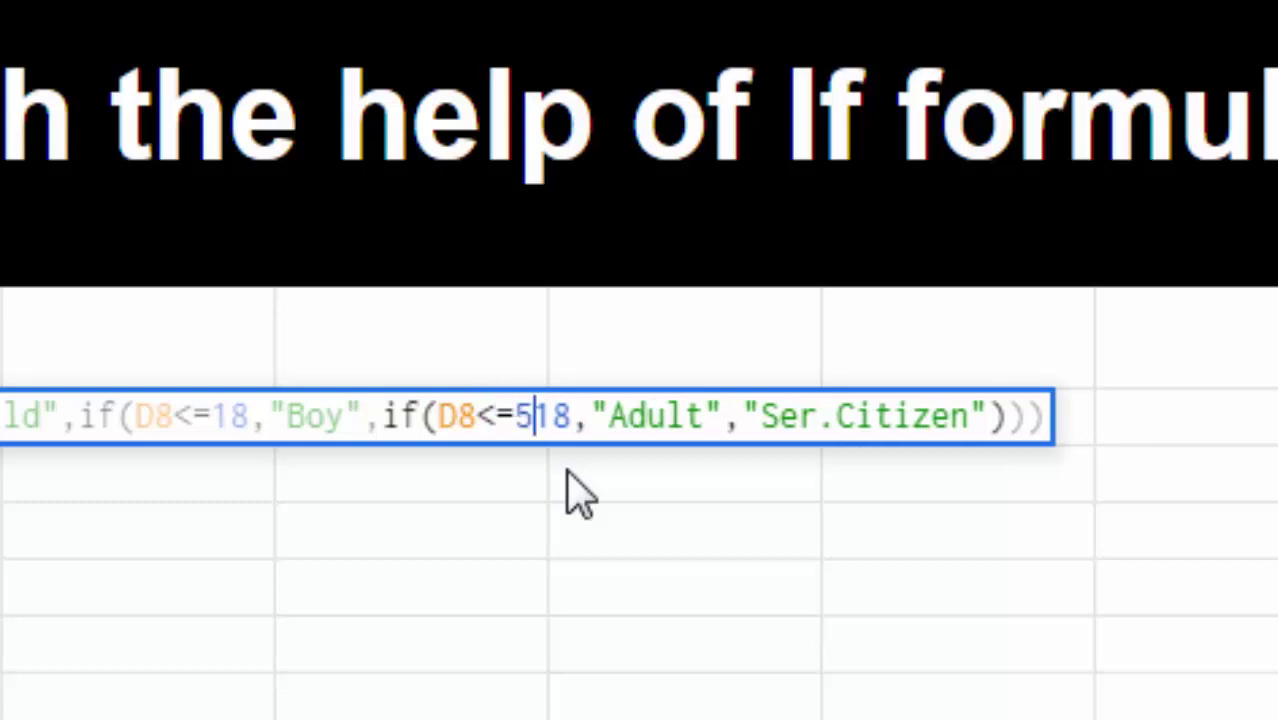
pyautogui.write('9')
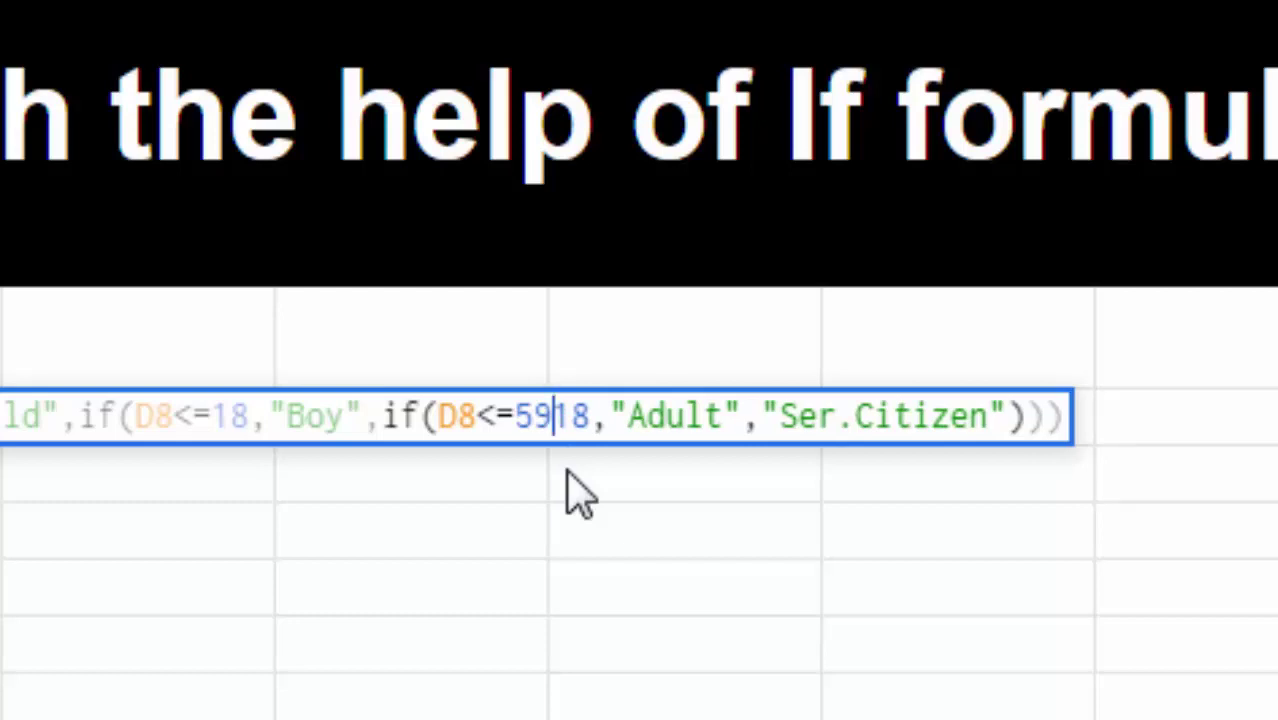
pyautogui.press('Right')
pyautogui.press('Right')
pyautogui.press('BackSpace')
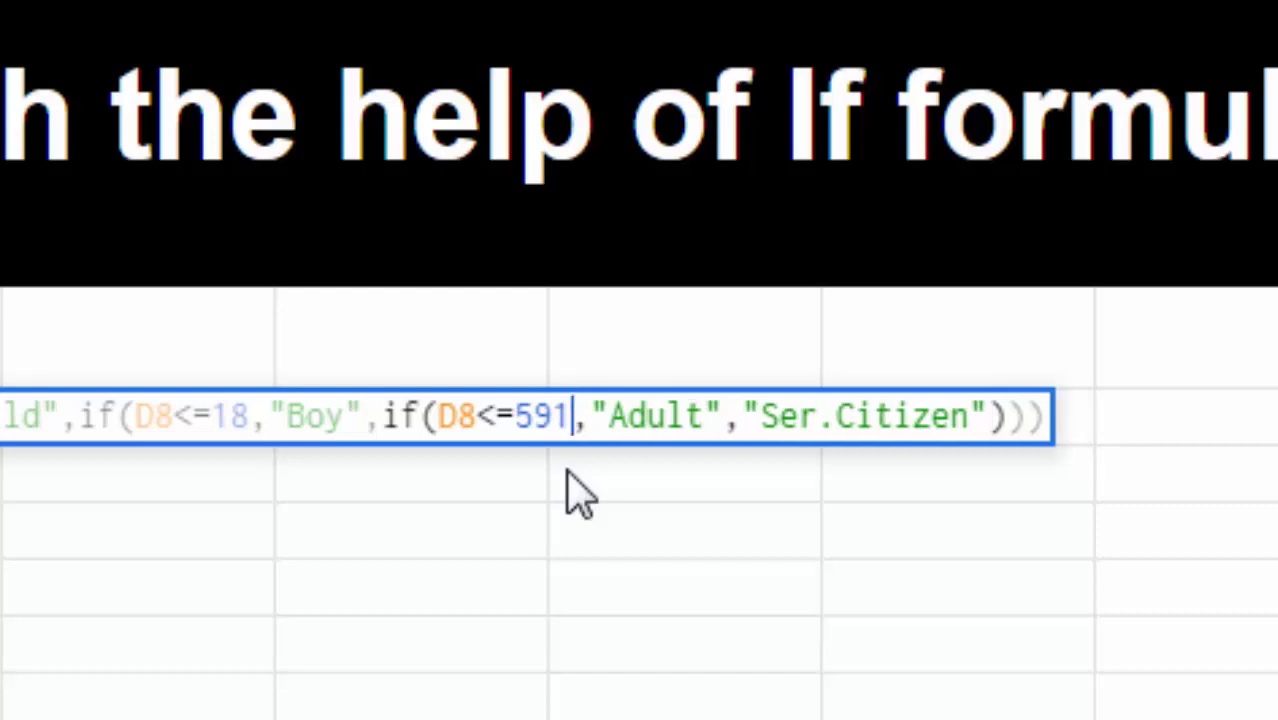
pyautogui.press('BackSpace')
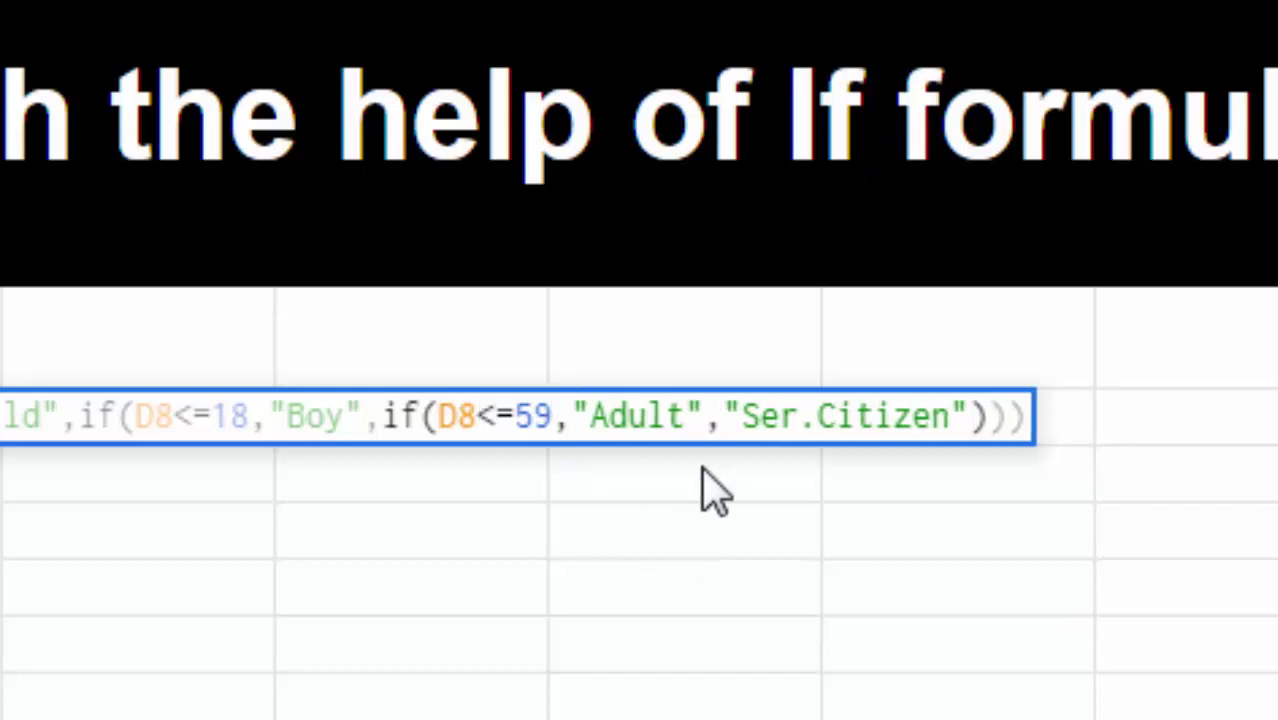
pyautogui.press('Return')
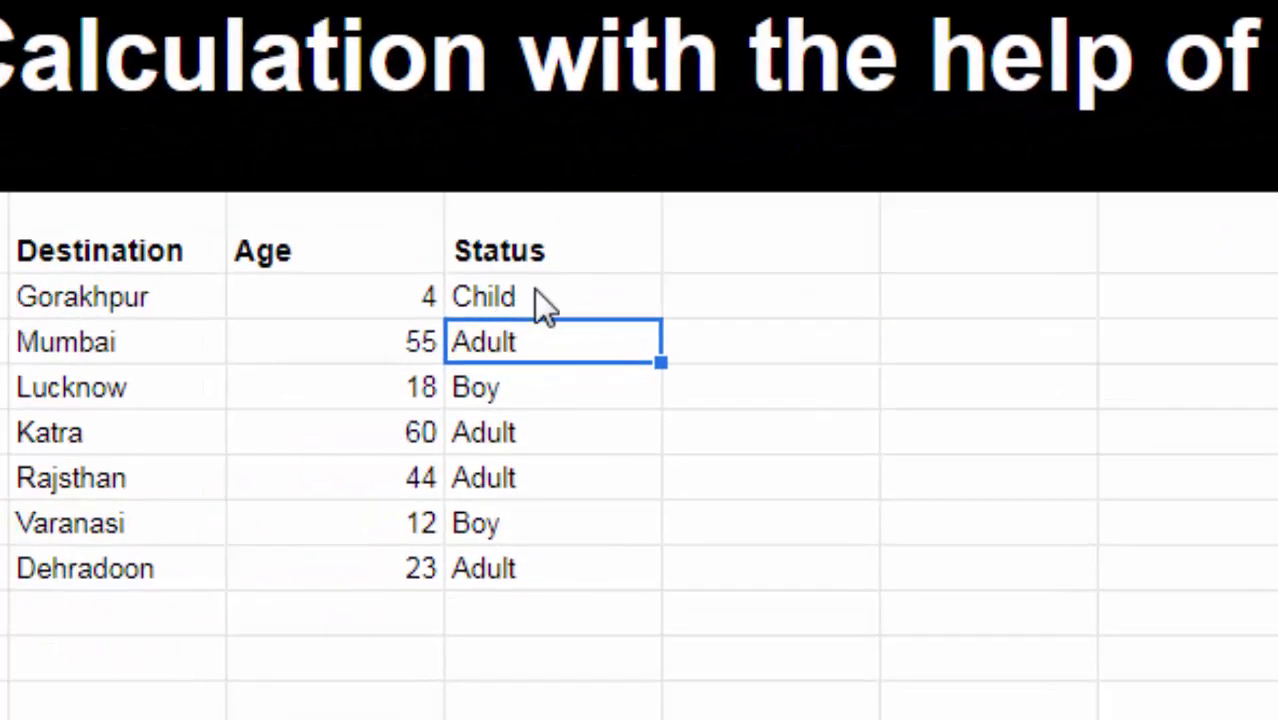
# Fill the Status formula down to the Dehradoon row and change the Gorakhpur age from 4 to 77.
pyautogui.click(538, 303)
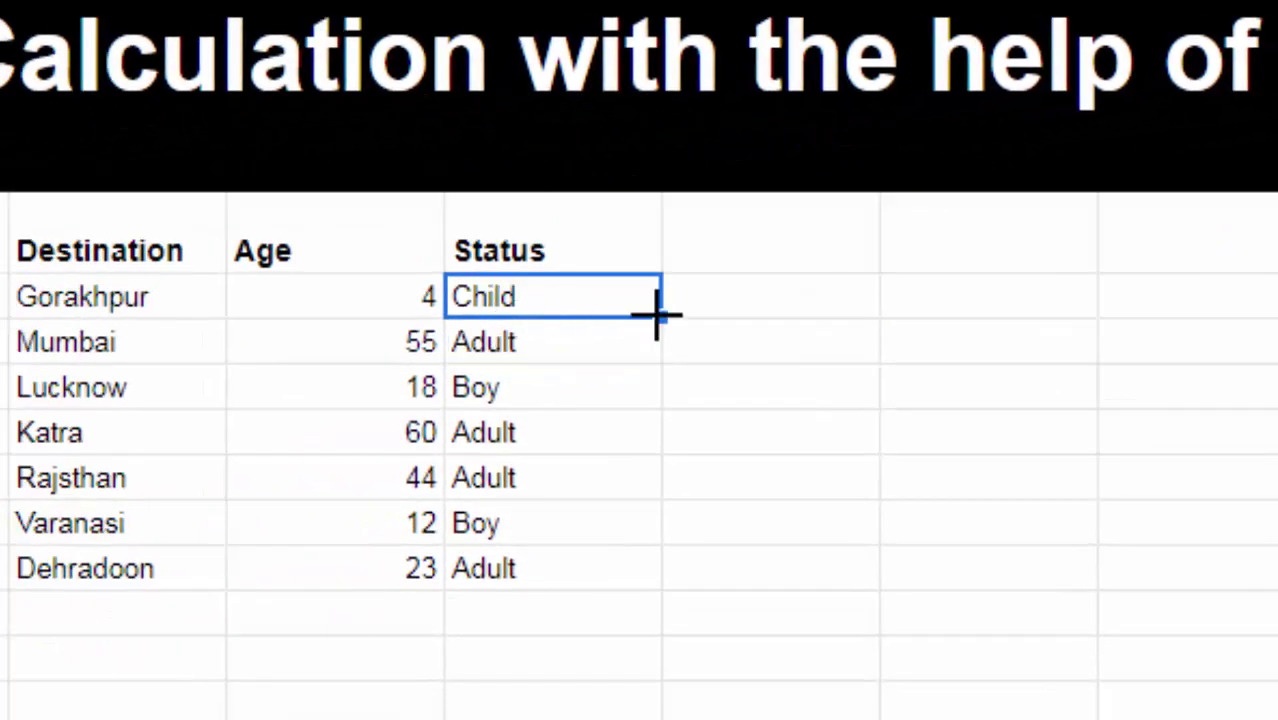
pyautogui.moveTo(659, 317); pyautogui.dragTo(662, 565)
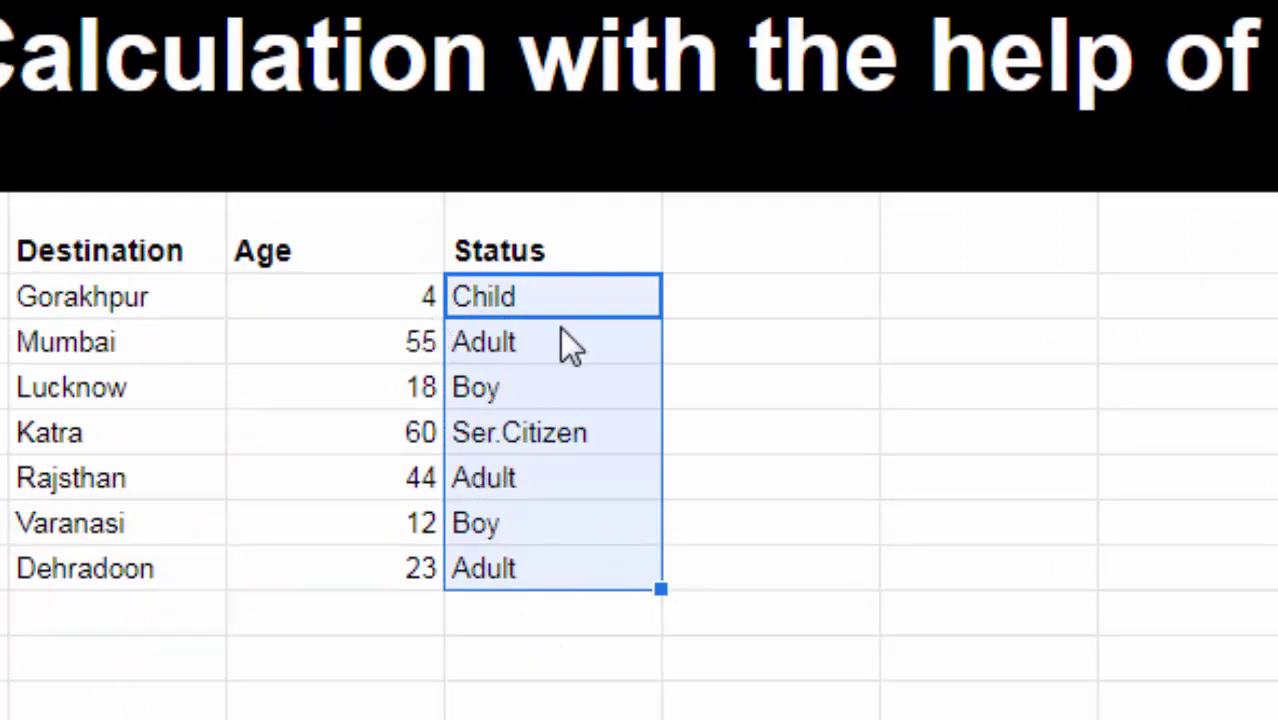
pyautogui.click(400, 302)
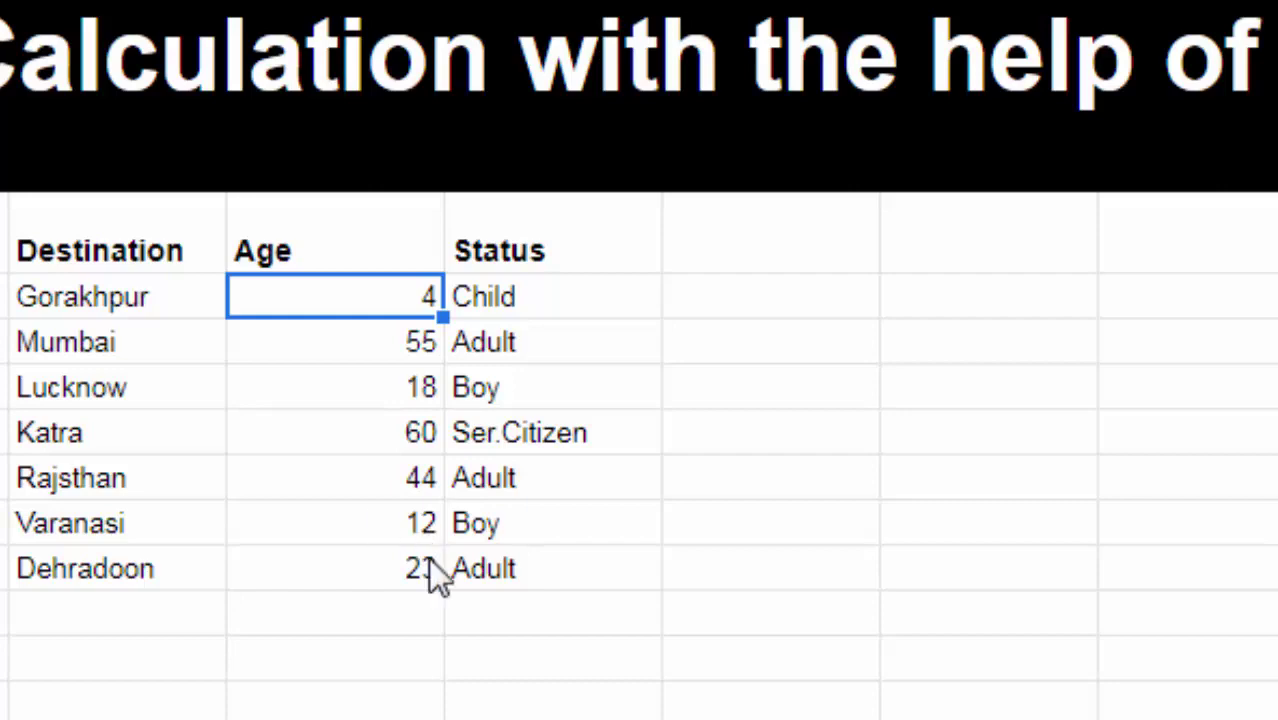
pyautogui.press('Delete')
pyautogui.write('77')
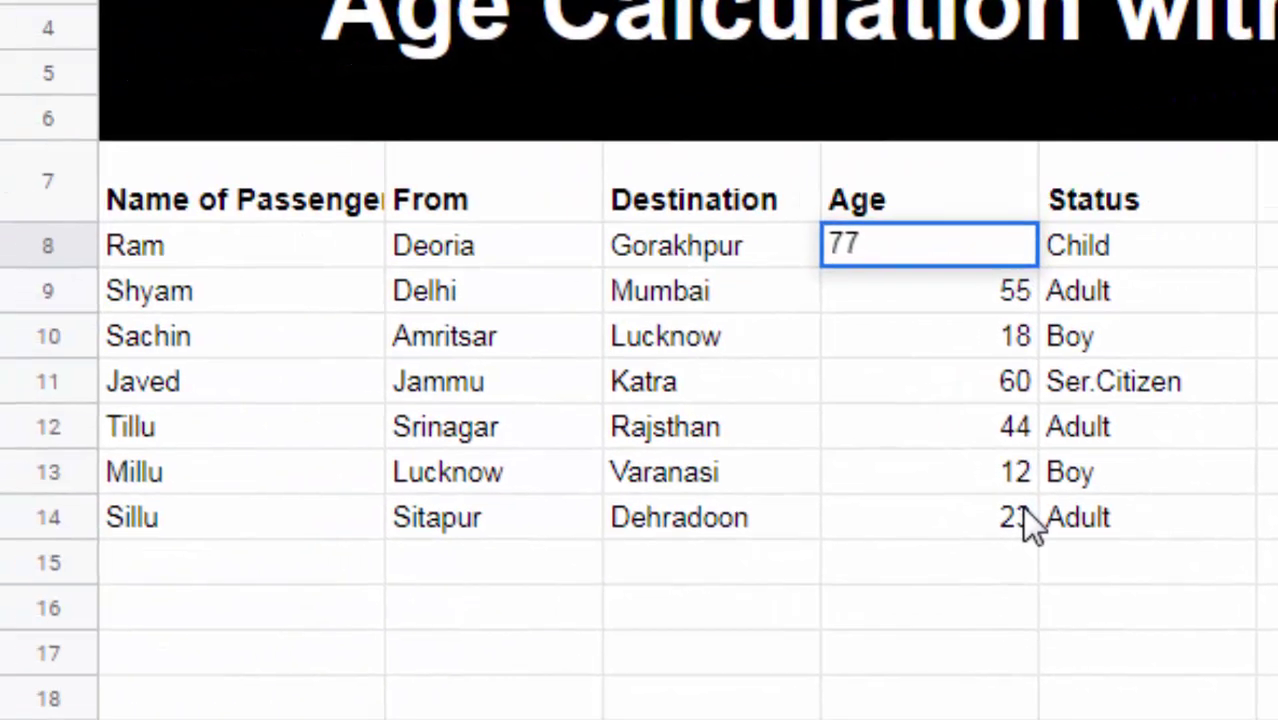
pyautogui.press('Tab')
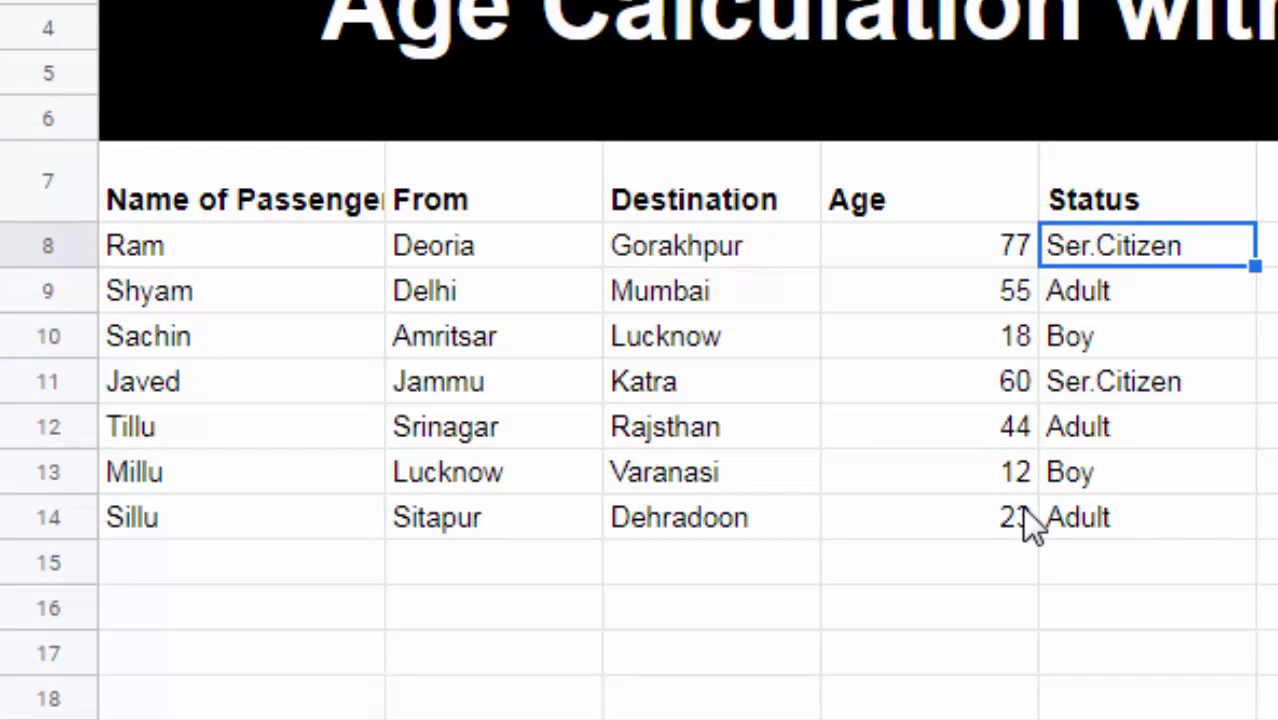
# Change the Lucknow passenger's age from 18 to 2, turning its Status to Child.
pyautogui.click(1063, 343)
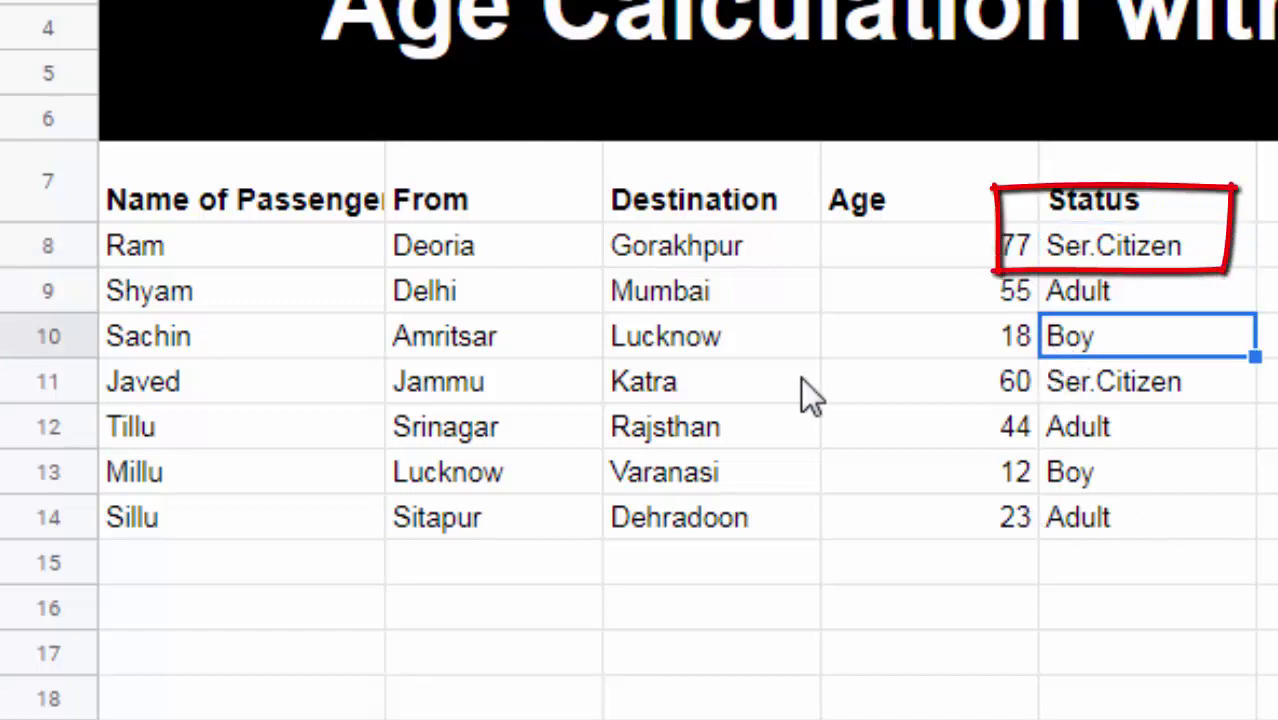
pyautogui.click(947, 338)
pyautogui.press('Delete')
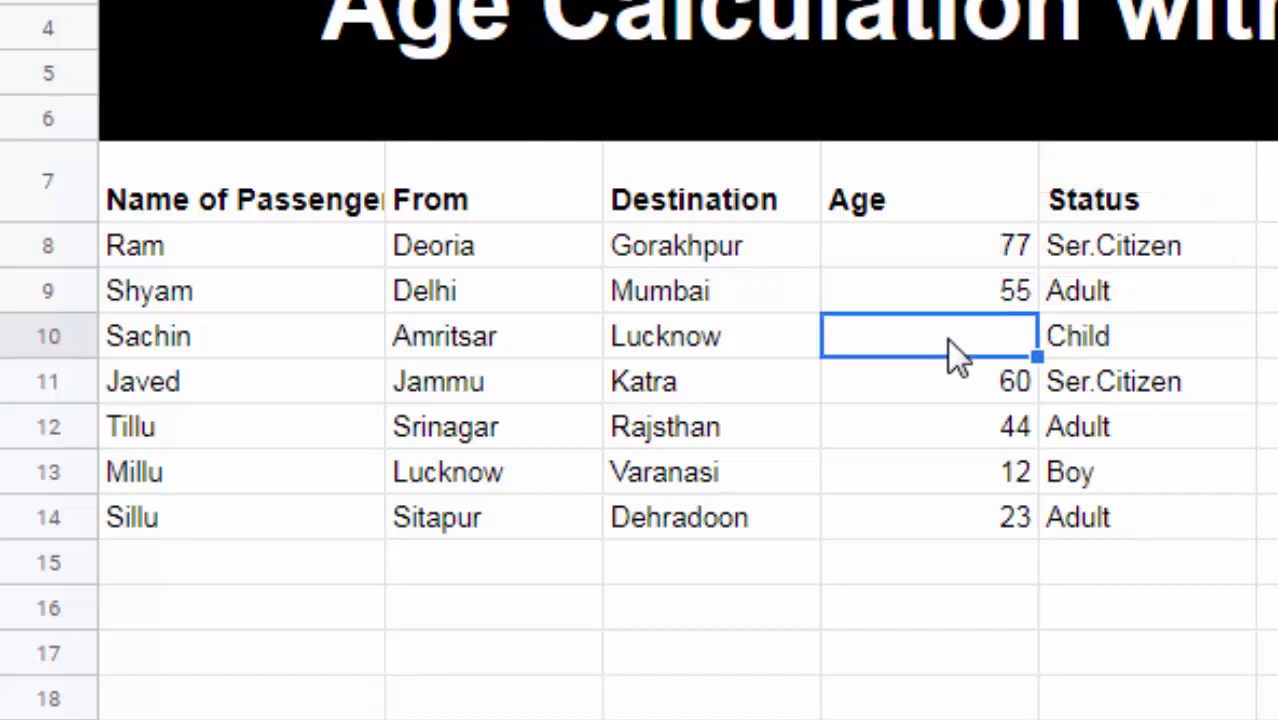
pyautogui.write('2')
pyautogui.press('Tab')
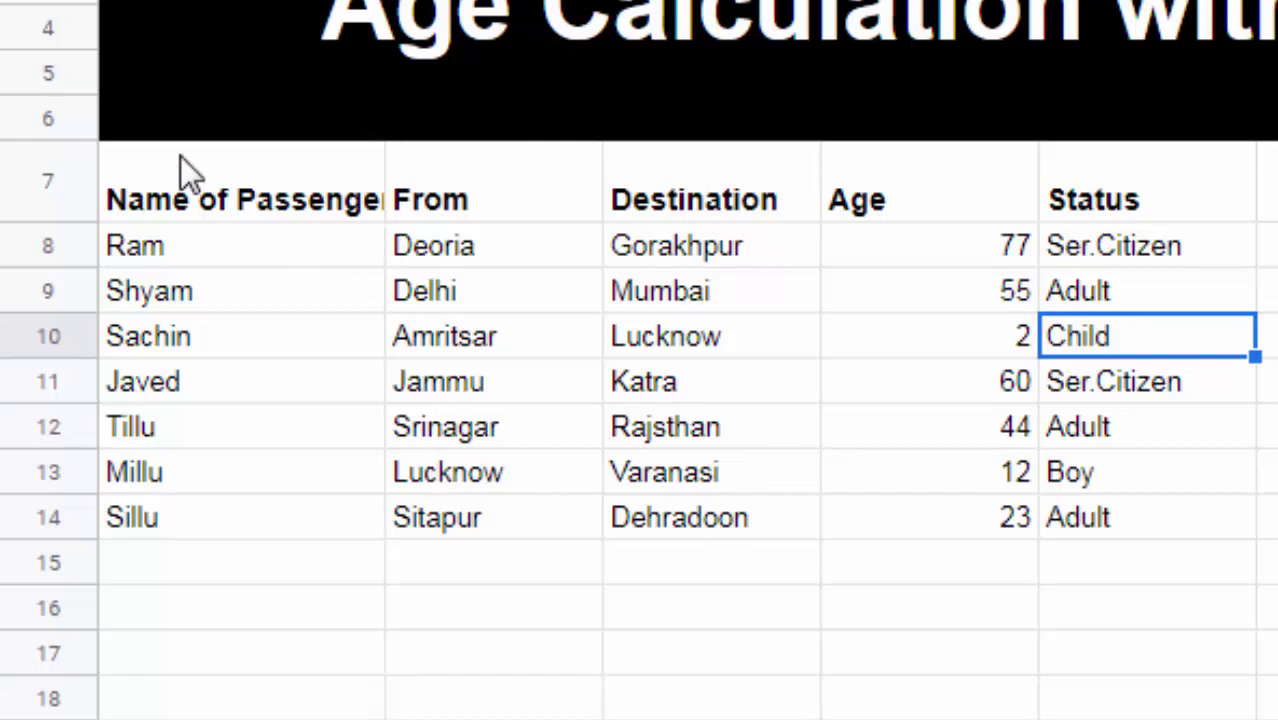
# Apply red borders to every cell of the table A7:E14.
pyautogui.moveTo(180, 171)
pyautogui.mouseDown()
pyautogui.moveTo(1268, 535)
pyautogui.moveTo(1117, 543)
pyautogui.mouseUp()
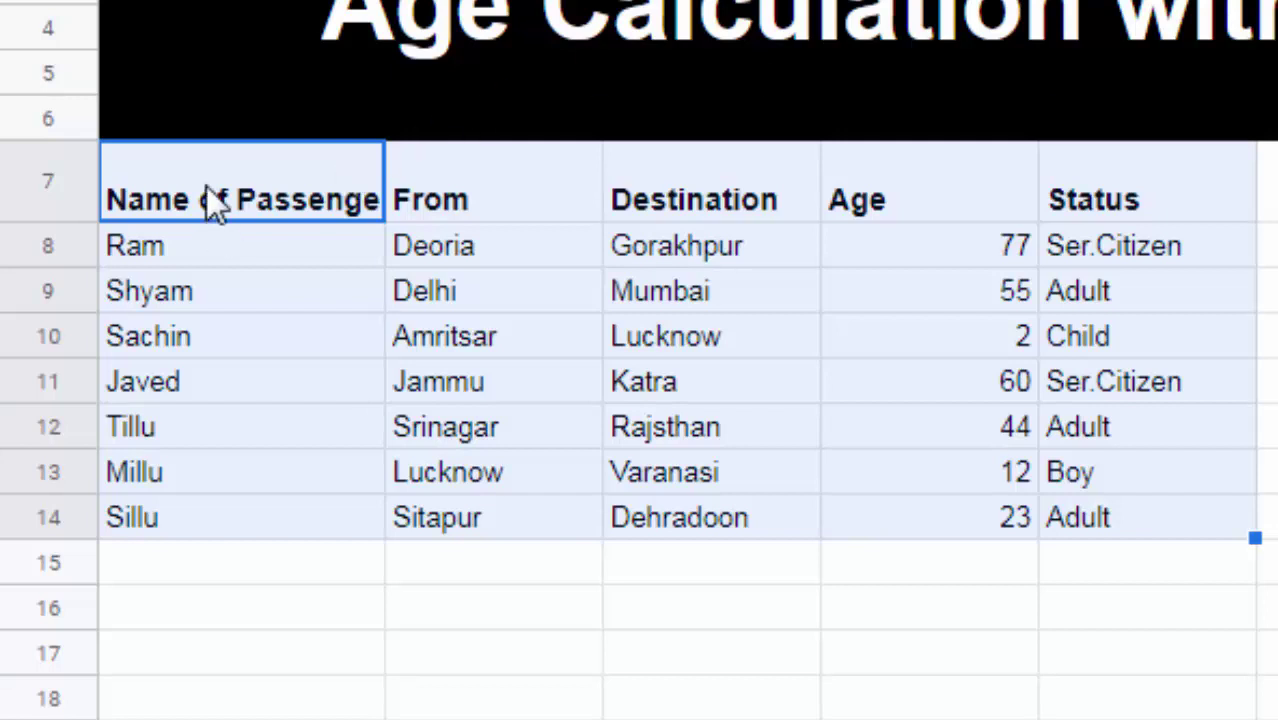
pyautogui.moveTo(208, 190); pyautogui.dragTo(1089, 512)
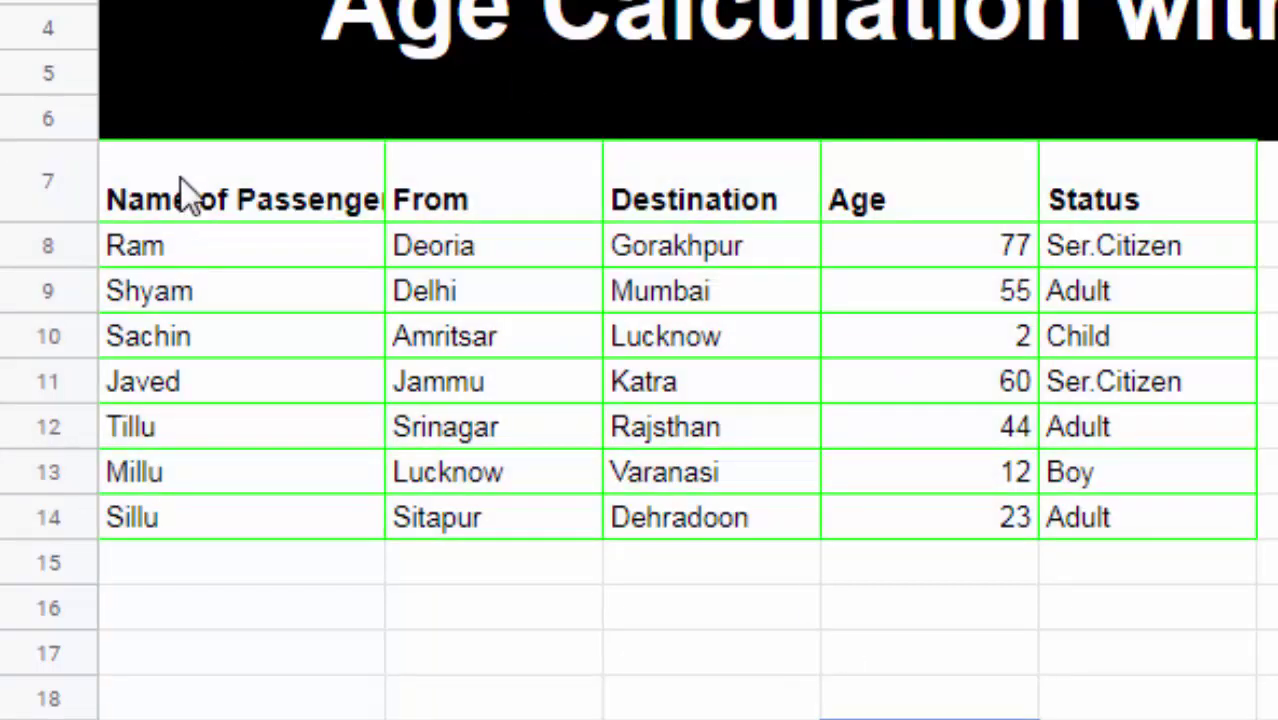
pyautogui.moveTo(180, 177); pyautogui.dragTo(1164, 534)
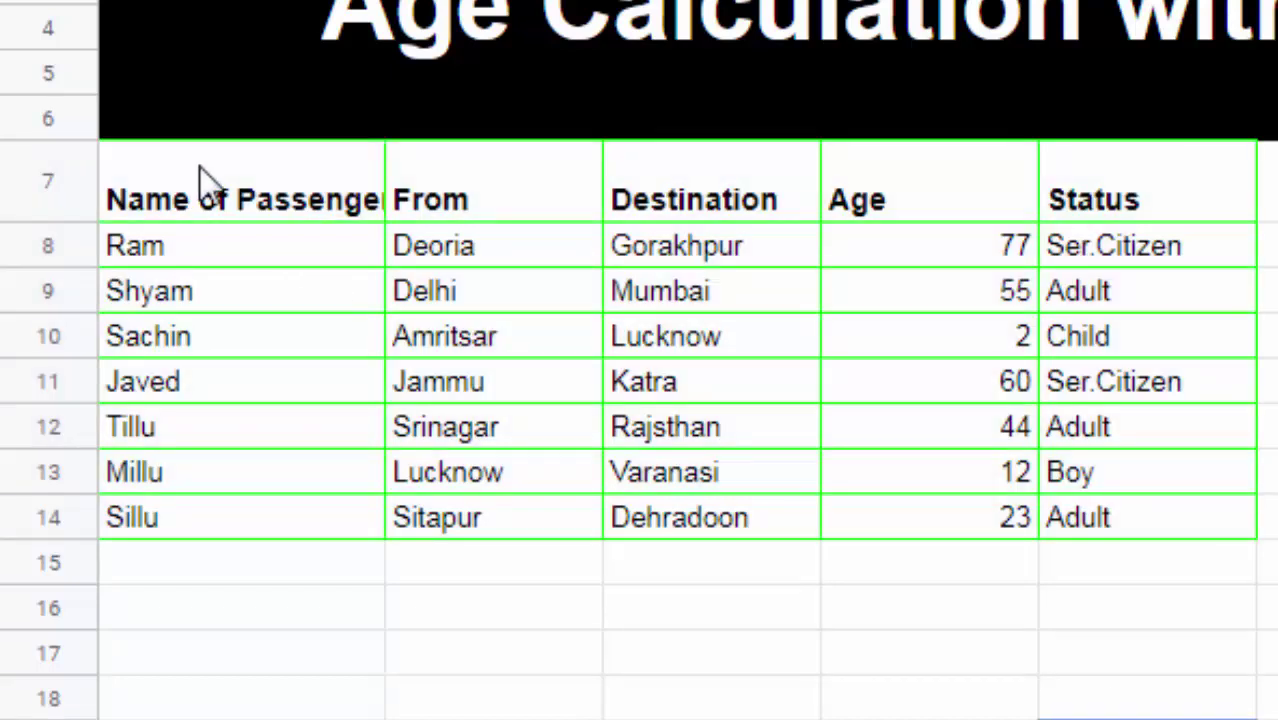
pyautogui.moveTo(200, 177); pyautogui.dragTo(1230, 535)
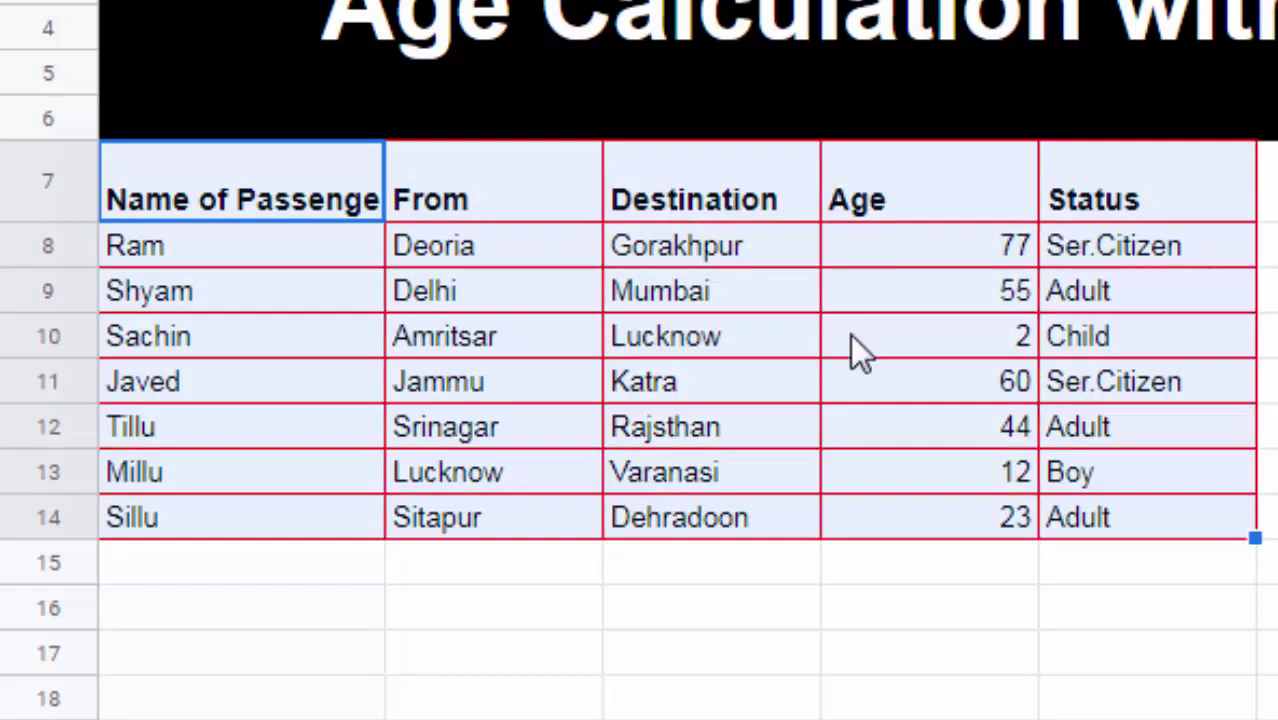
pyautogui.click(1112, 706)
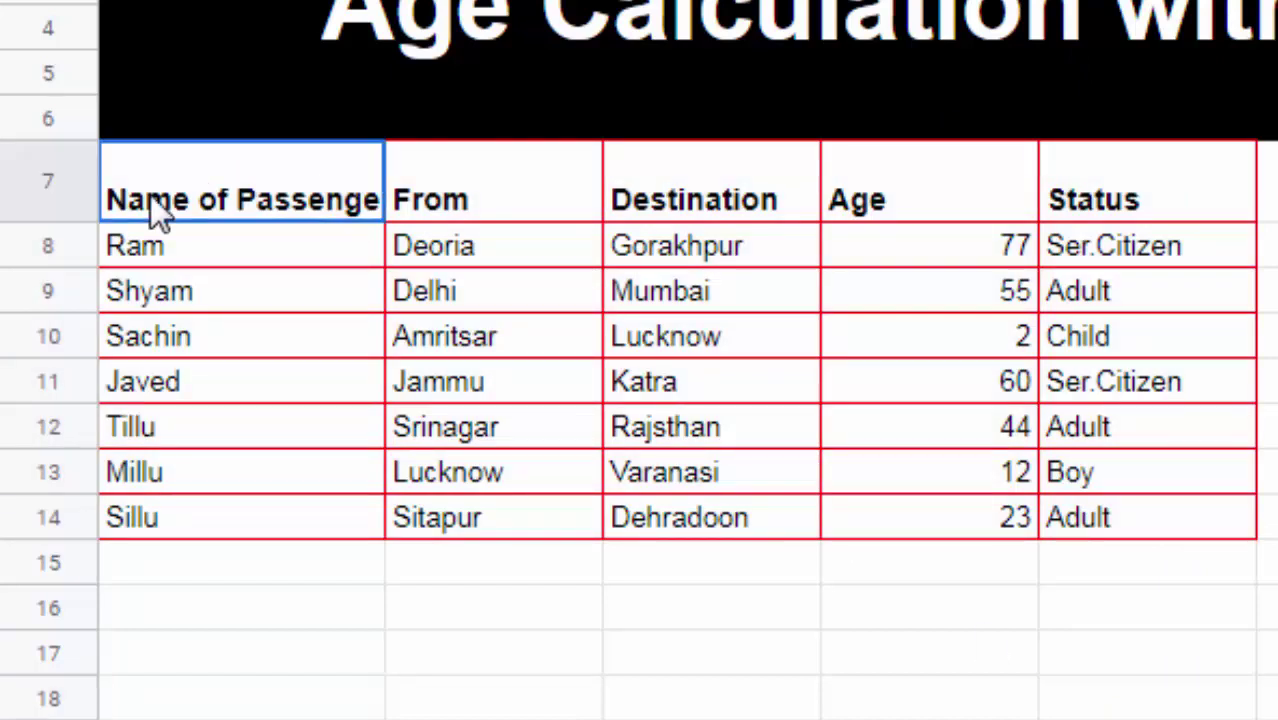
pyautogui.moveTo(150, 197)
pyautogui.mouseDown()
pyautogui.moveTo(972, 433)
pyautogui.moveTo(1225, 528)
pyautogui.mouseUp()
pyautogui.click(1188, 662)
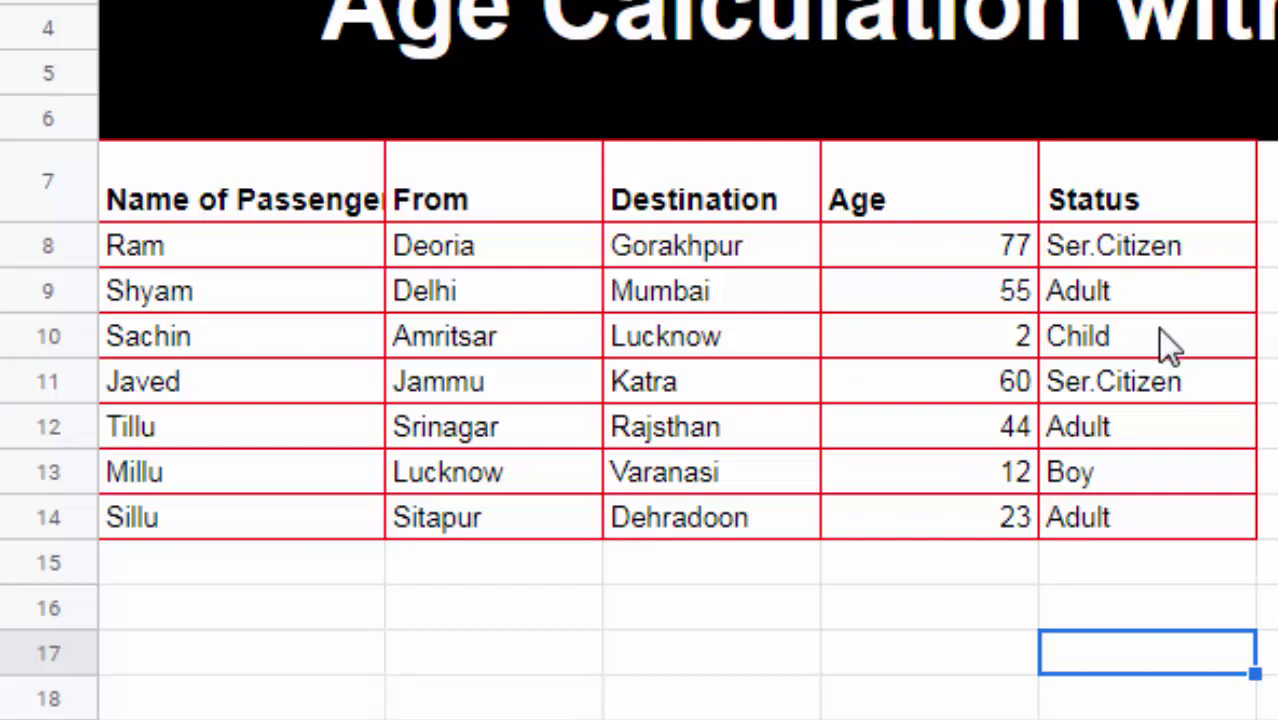
# Make all text in A7:E14 bold with Ctrl+B, headers and passenger rows alike.
pyautogui.click(176, 214)
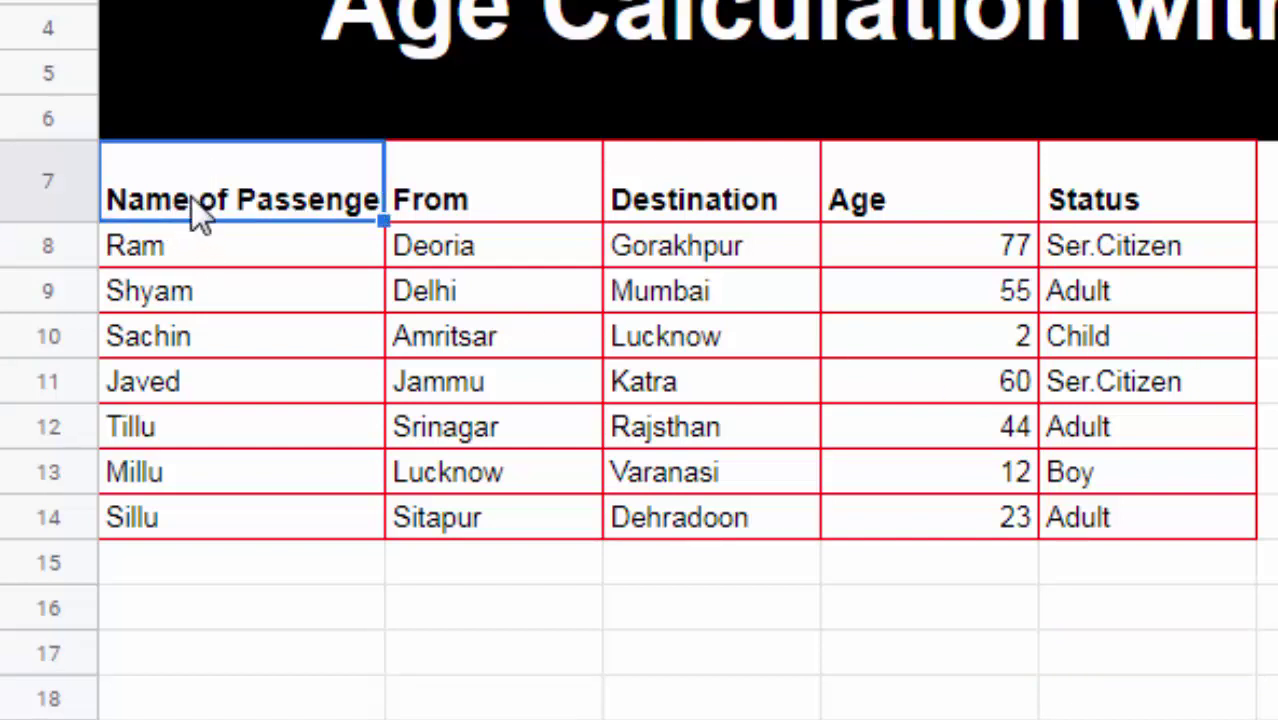
pyautogui.moveTo(195, 178)
pyautogui.mouseDown()
pyautogui.moveTo(1108, 517)
pyautogui.moveTo(1132, 513)
pyautogui.mouseUp()
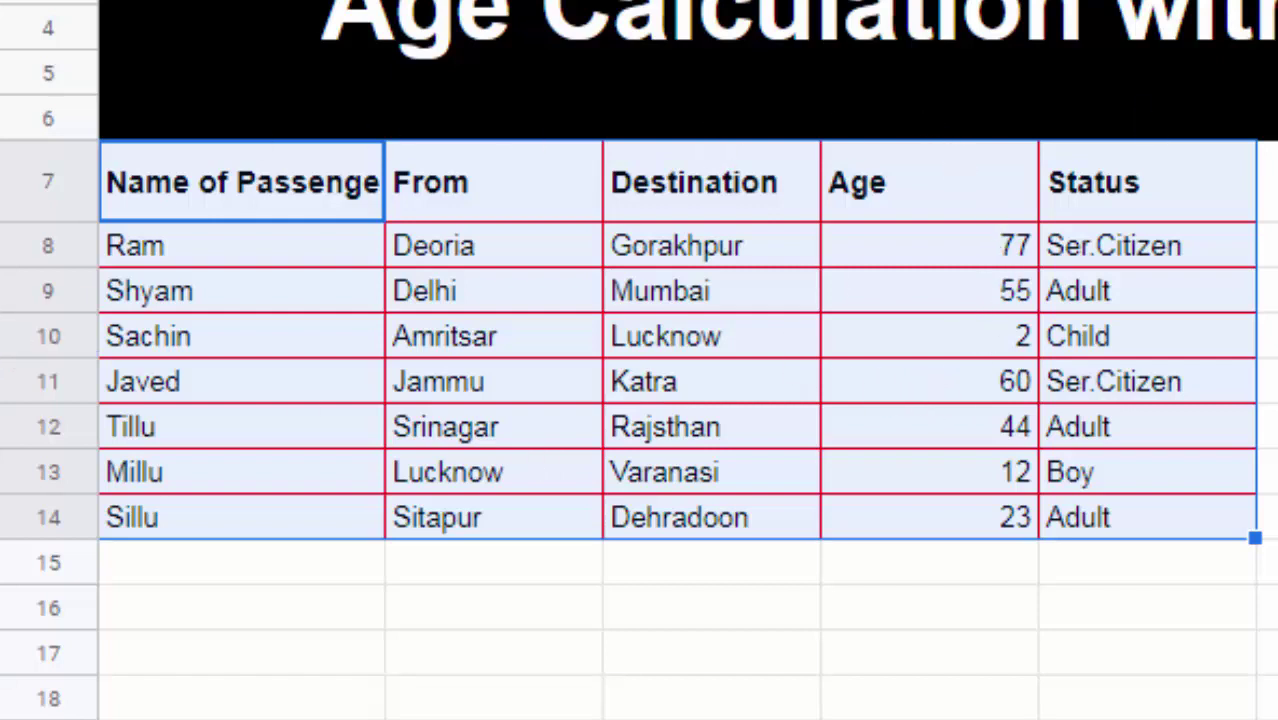
pyautogui.hotkey('ctrl', 'b')
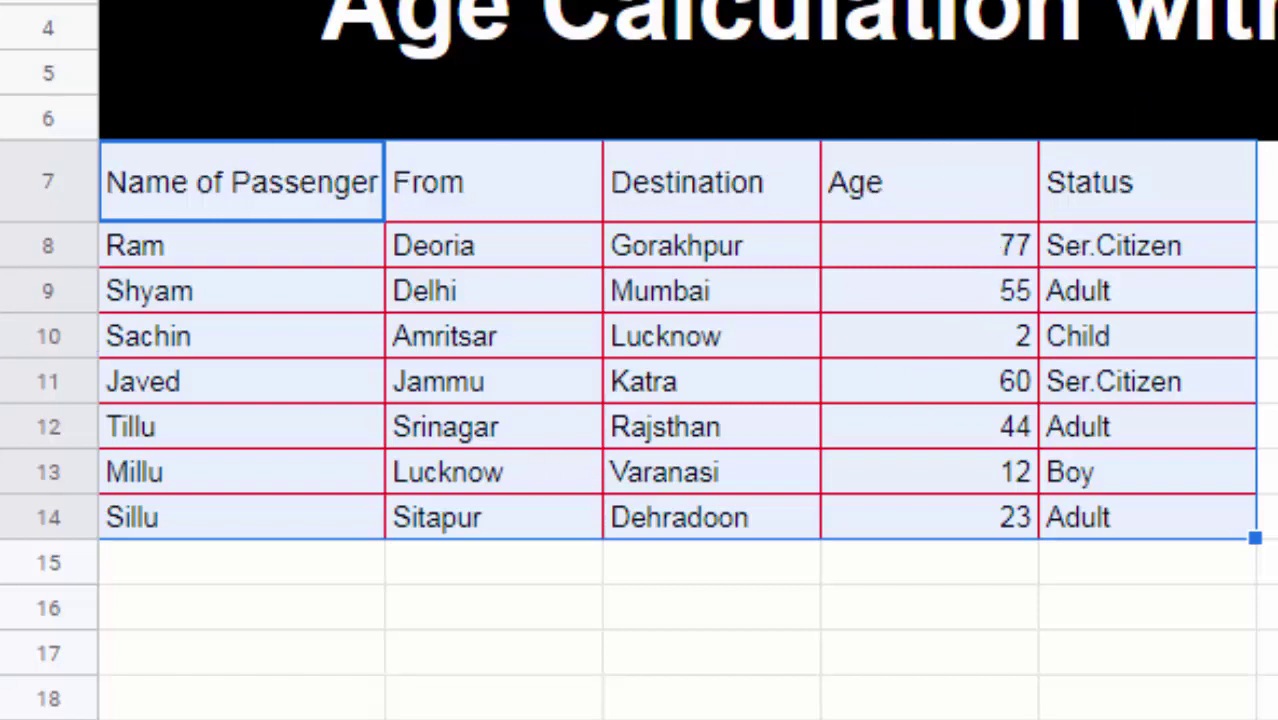
pyautogui.hotkey('ctrl', 'b')
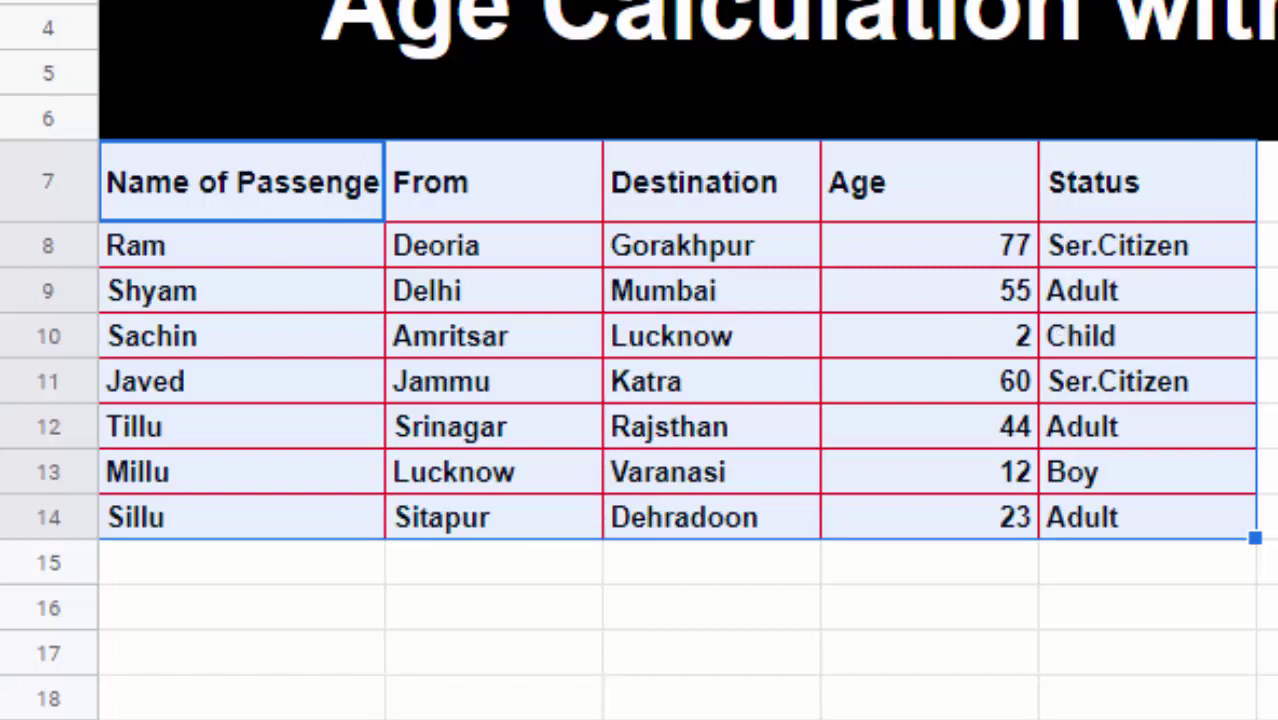
pyautogui.click(1166, 698)
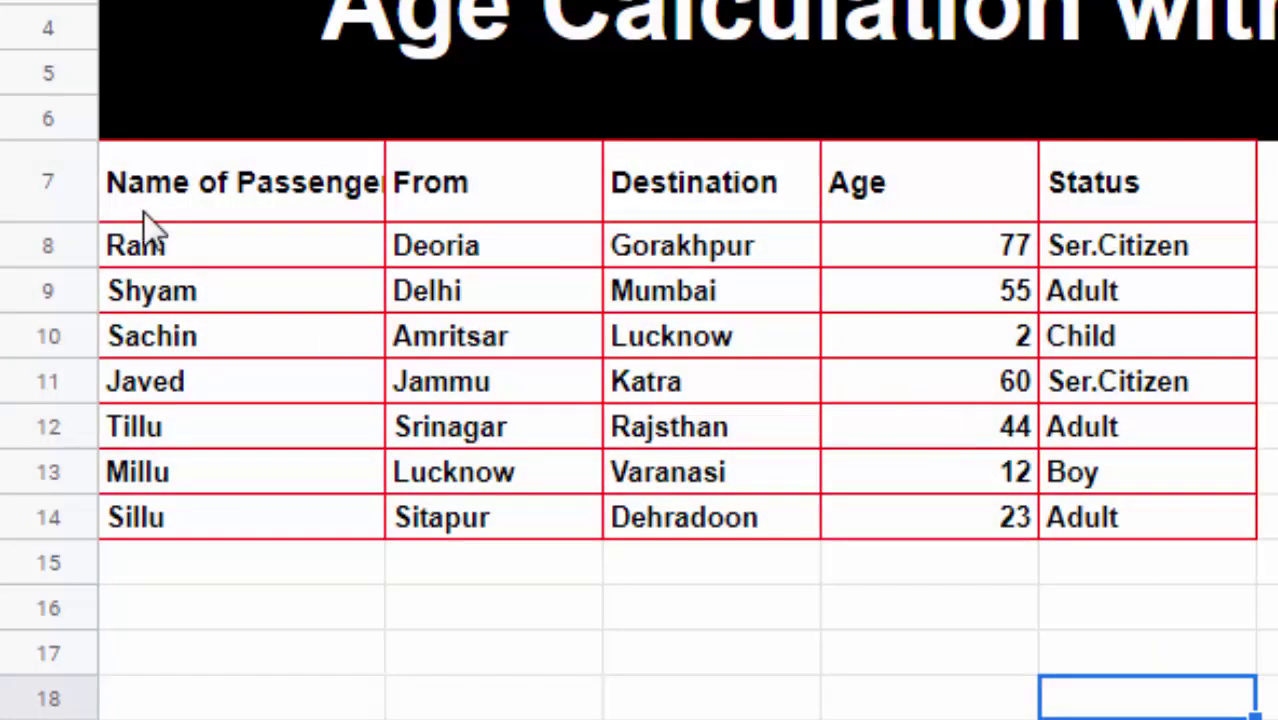
pyautogui.click(212, 185)
pyautogui.moveTo(212, 184); pyautogui.dragTo(1082, 522)
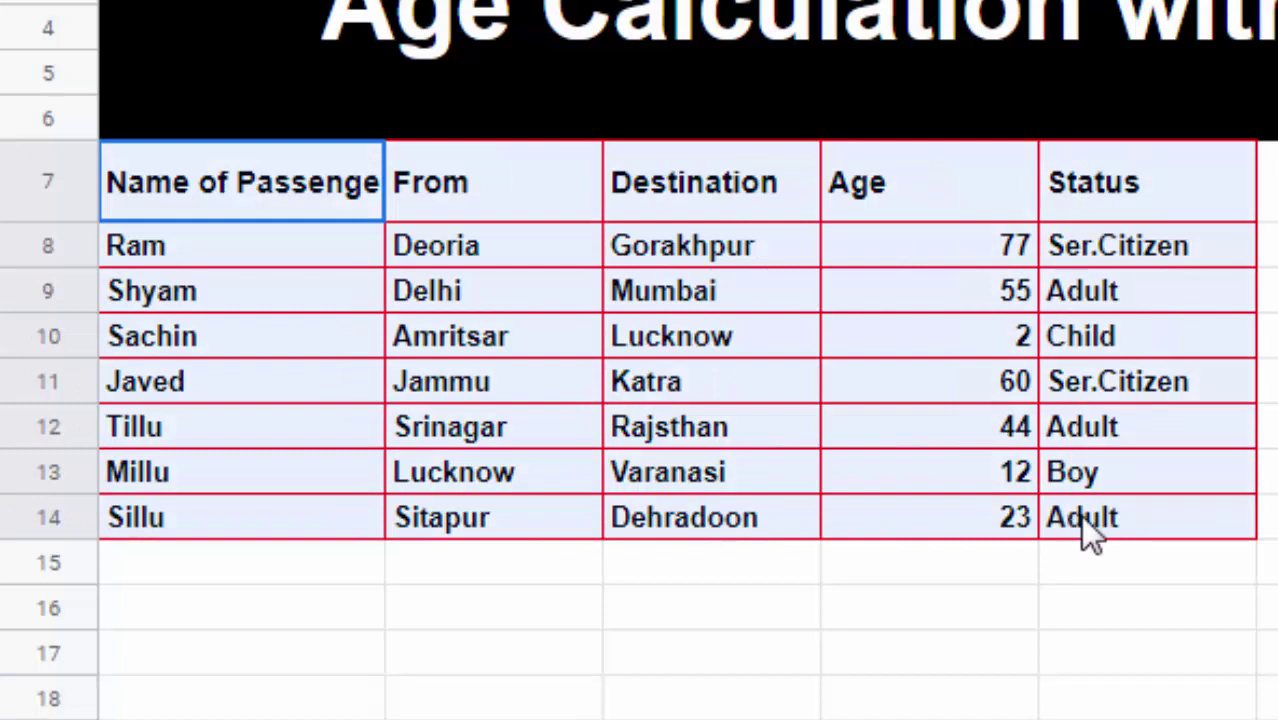